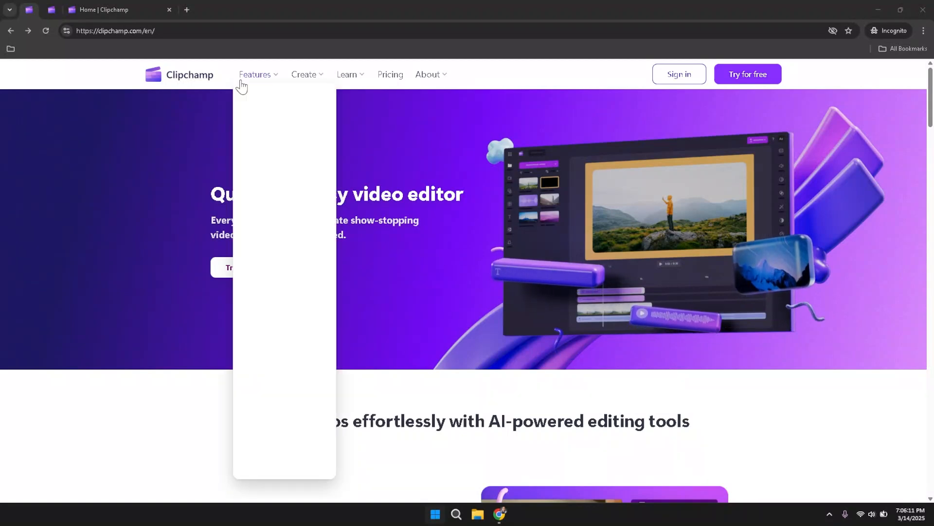
# Step: View the clipchamp.com address and the sign-in options on the login page
pyautogui.click(272, 30)
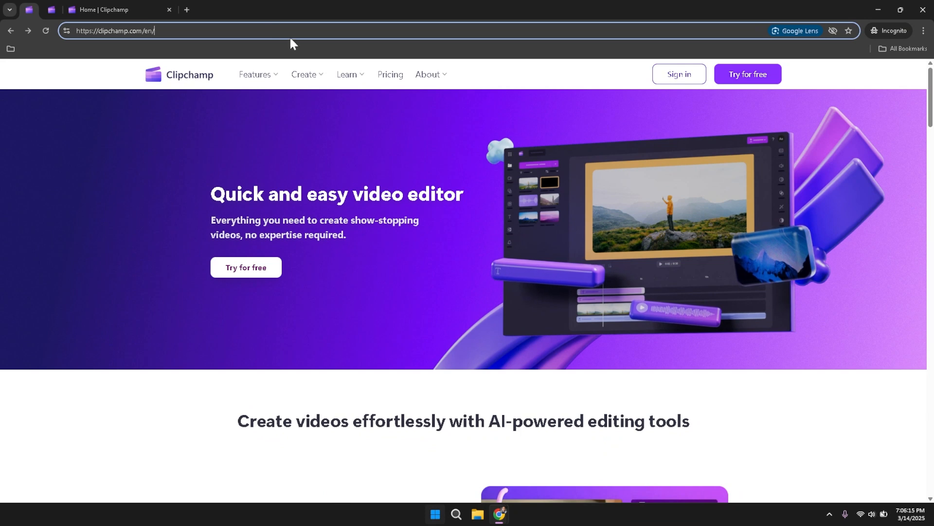
pyautogui.click(551, 84)
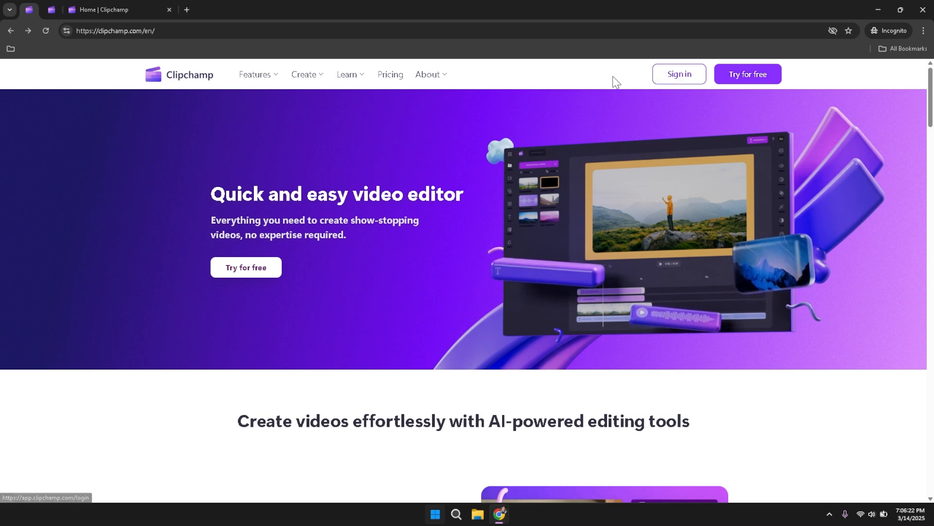
pyautogui.hotkey('ctrl', 'Tab')
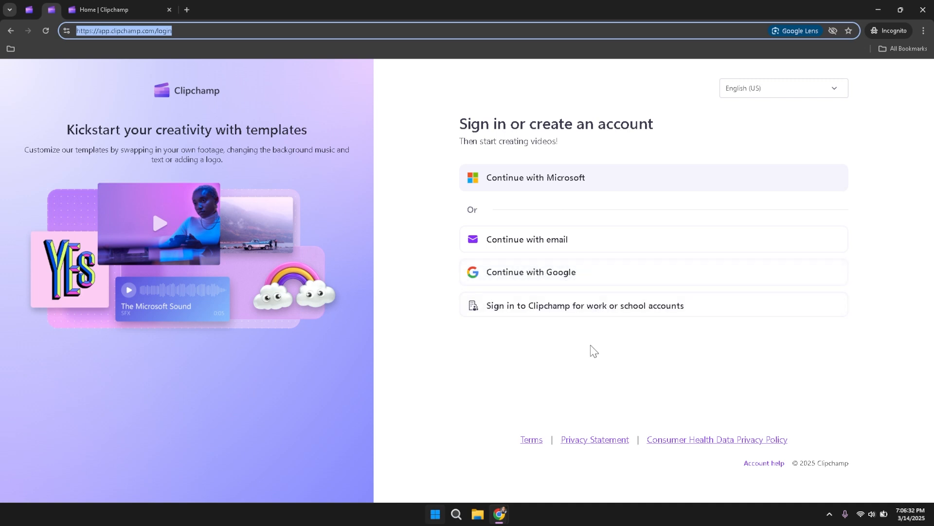
pyautogui.click(590, 360)
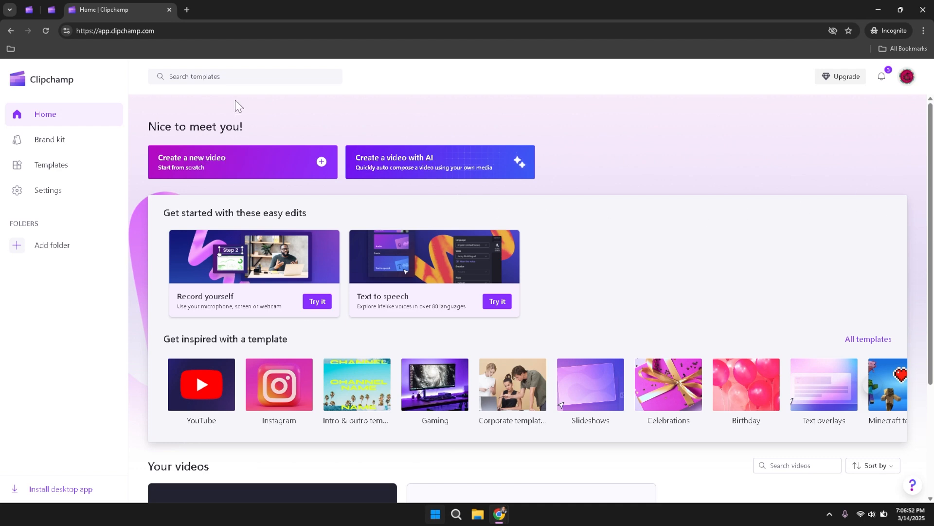
# Step: Look through the account settings and return to the home page
pyautogui.click(80, 172)
pyautogui.click(73, 193)
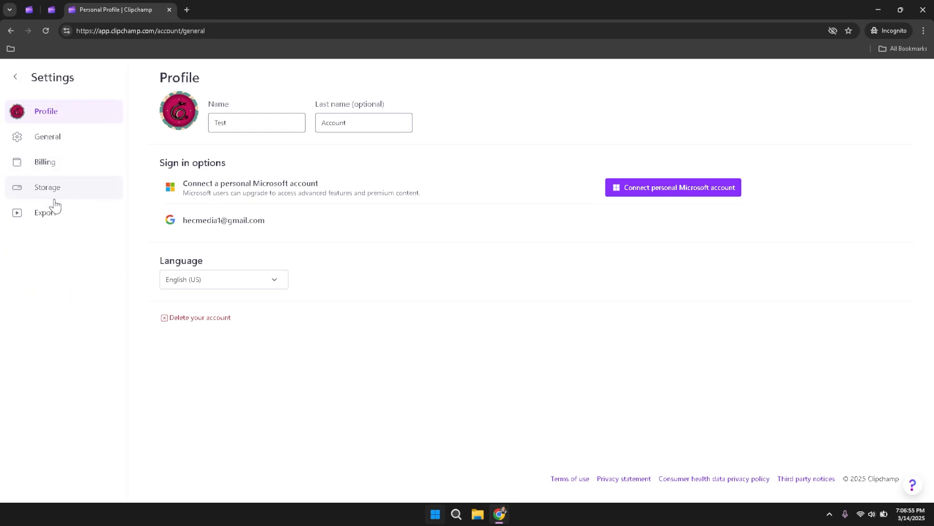
pyautogui.click(55, 197)
pyautogui.click(15, 80)
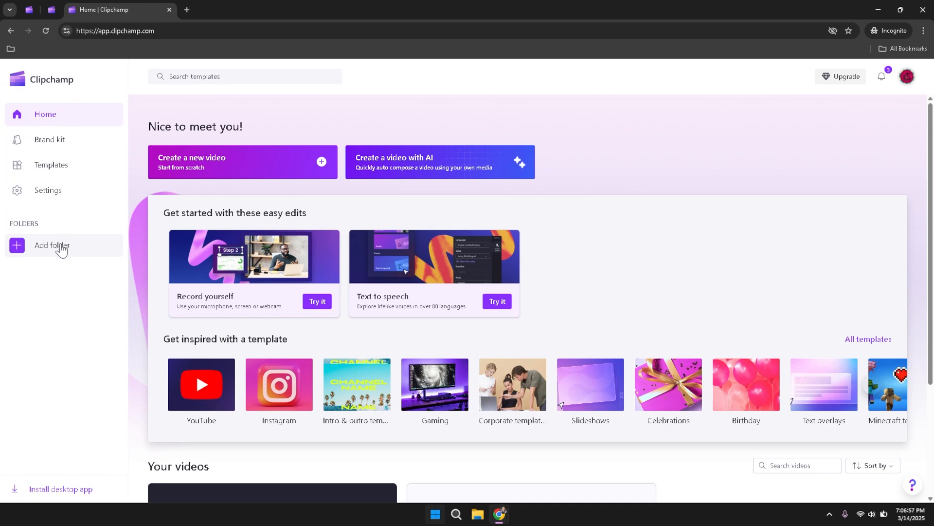
# Step: Create a folder named "Test Folder" and return to the home page
pyautogui.click(44, 244)
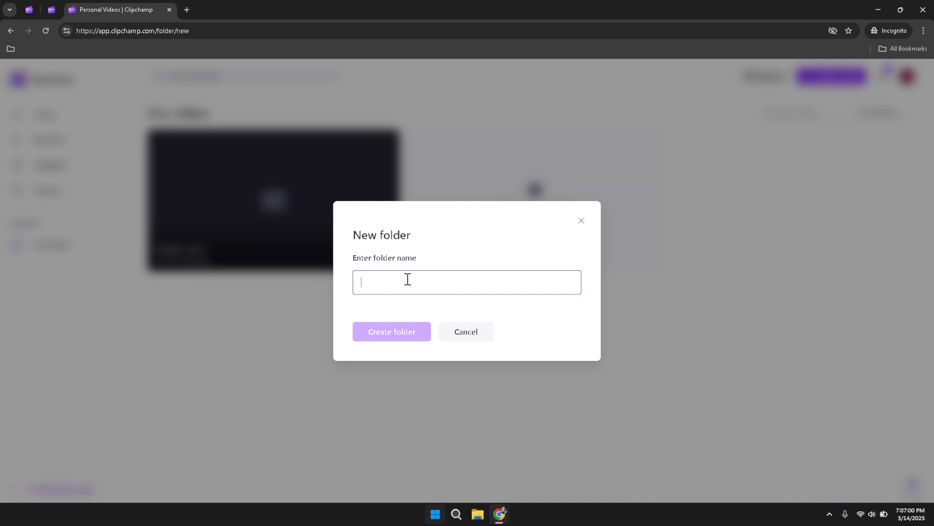
pyautogui.write('Test Folder')
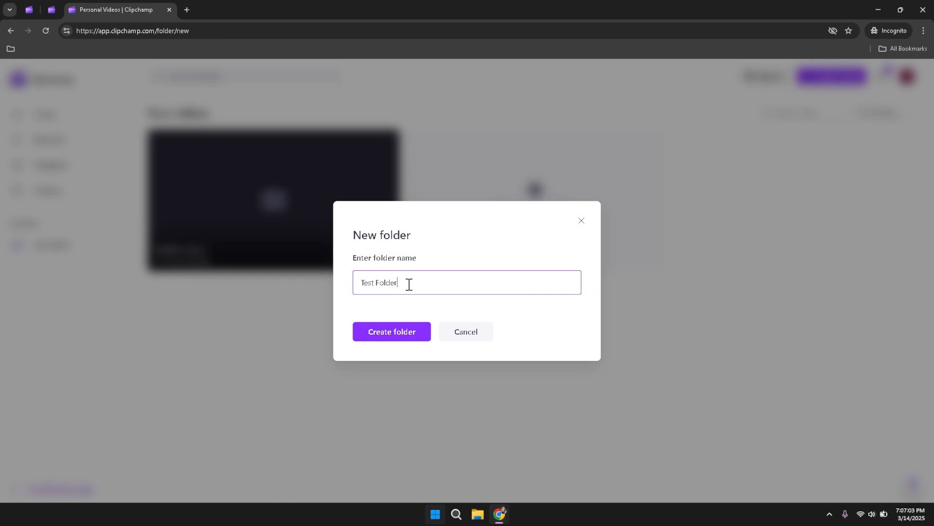
pyautogui.moveTo(415, 289); pyautogui.dragTo(335, 275)
pyautogui.click(360, 305)
pyautogui.click(379, 325)
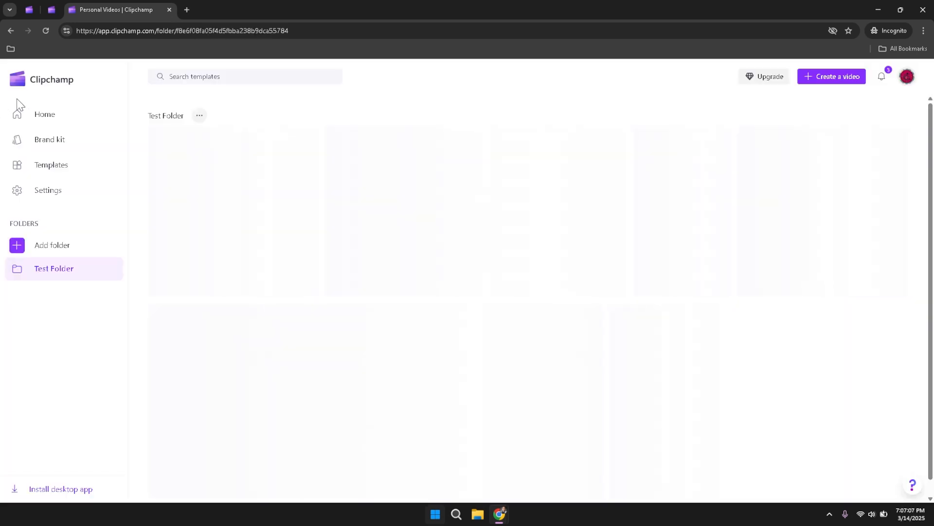
pyautogui.click(49, 120)
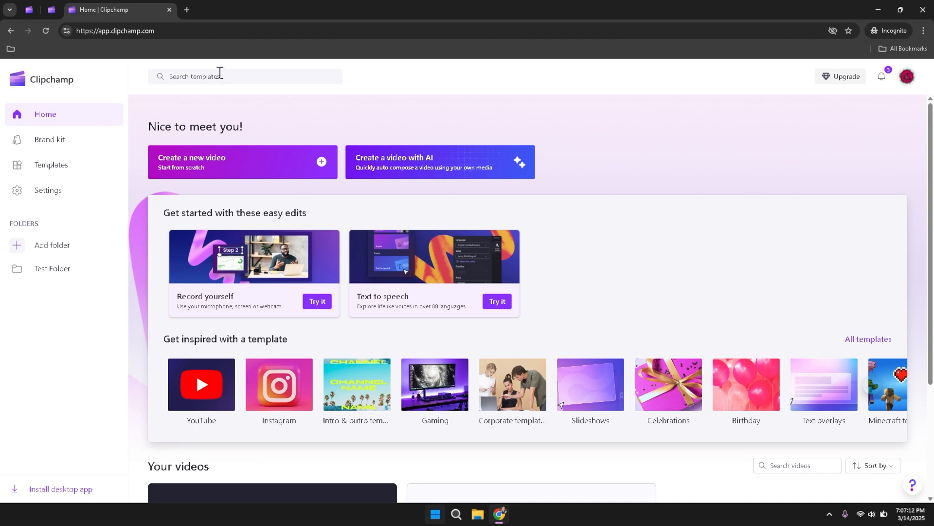
# Step: Check the suggested template searches and the account notifications on the home page
pyautogui.click(220, 74)
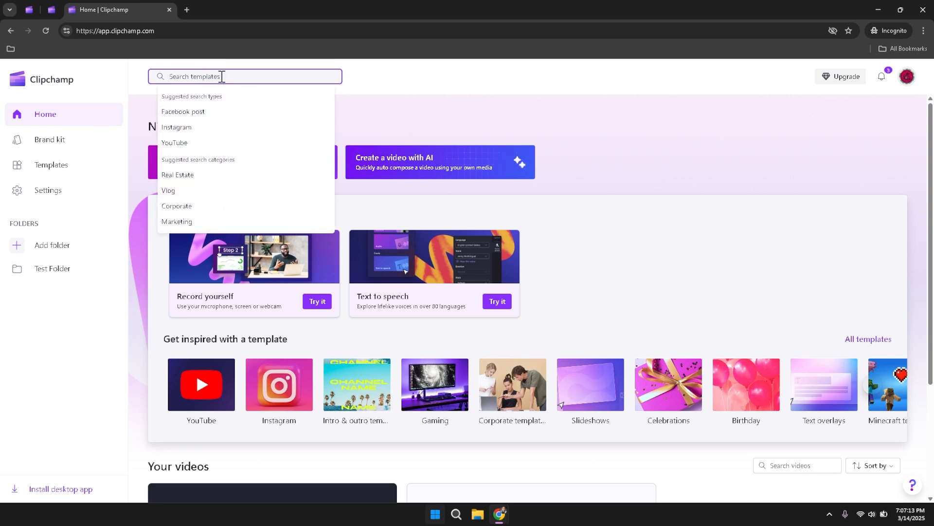
pyautogui.click(433, 87)
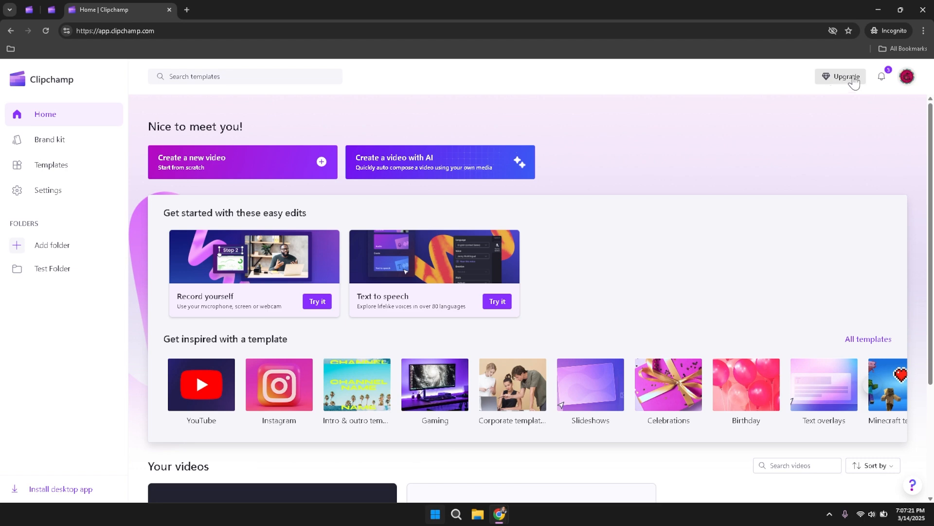
pyautogui.click(882, 78)
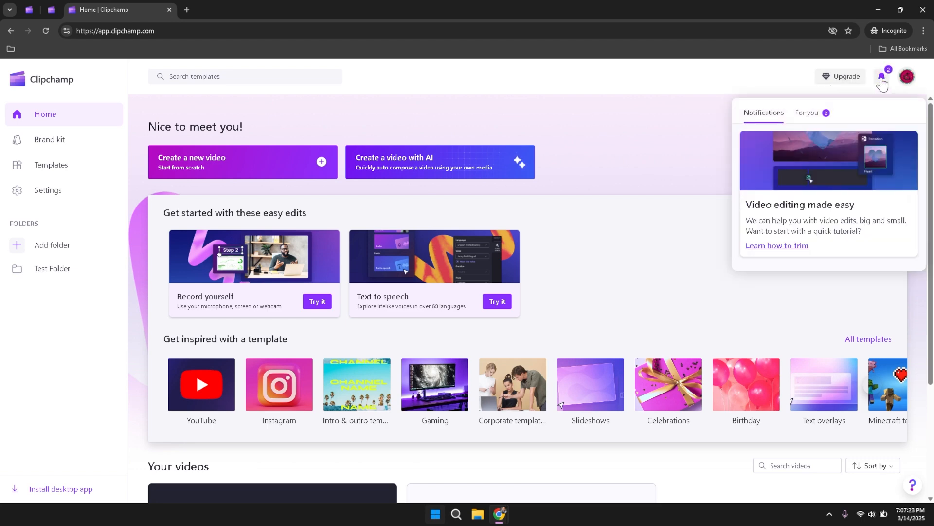
pyautogui.click(881, 79)
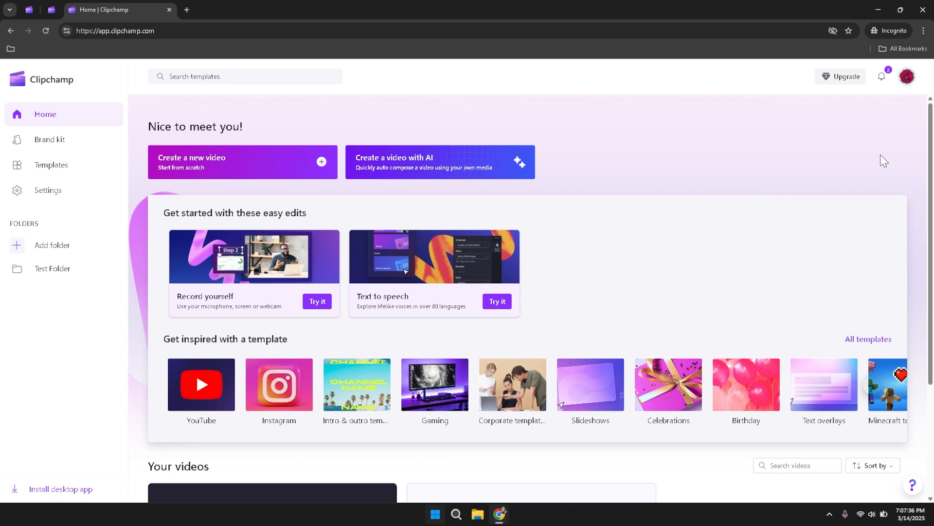
pyautogui.moveTo(930, 161); pyautogui.dragTo(898, 133)
# Step: Create a new video from scratch and view the brand kit options in the editor
pyautogui.click(200, 165)
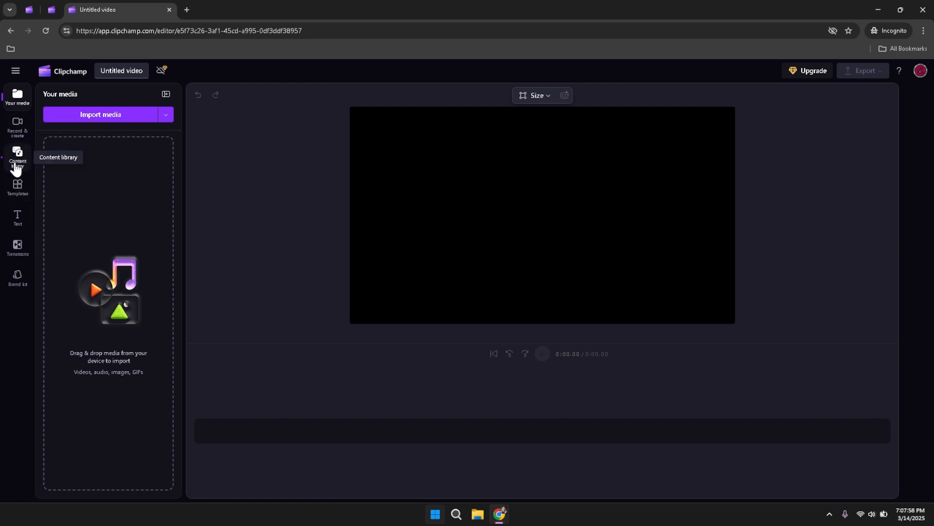
pyautogui.click(23, 280)
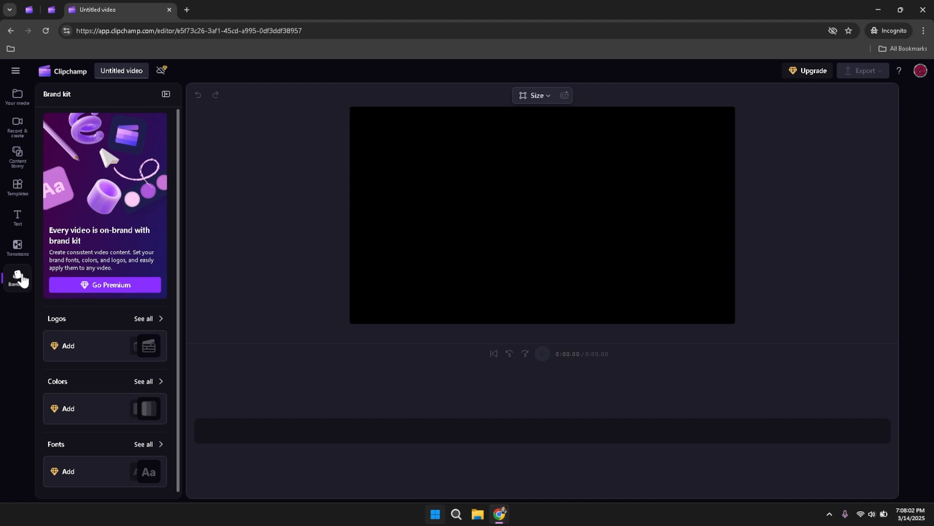
# Step: Browse the template categories in the editor and go back to the home page
pyautogui.click(19, 187)
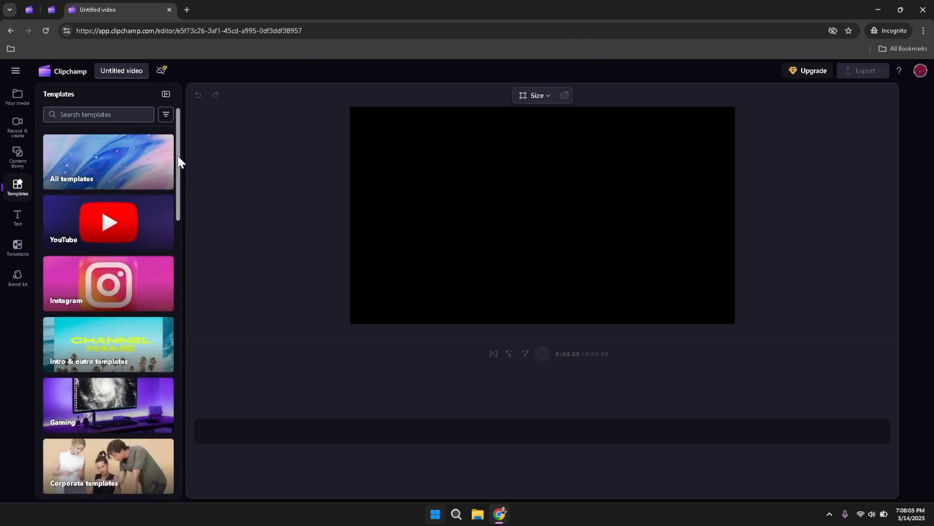
pyautogui.scroll(-3, 176, 163)
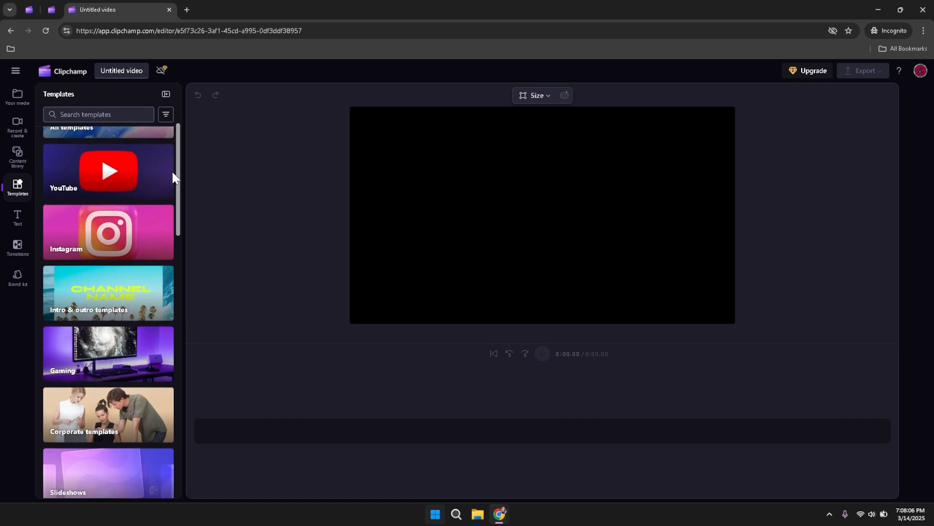
pyautogui.scroll(-5, 165, 197)
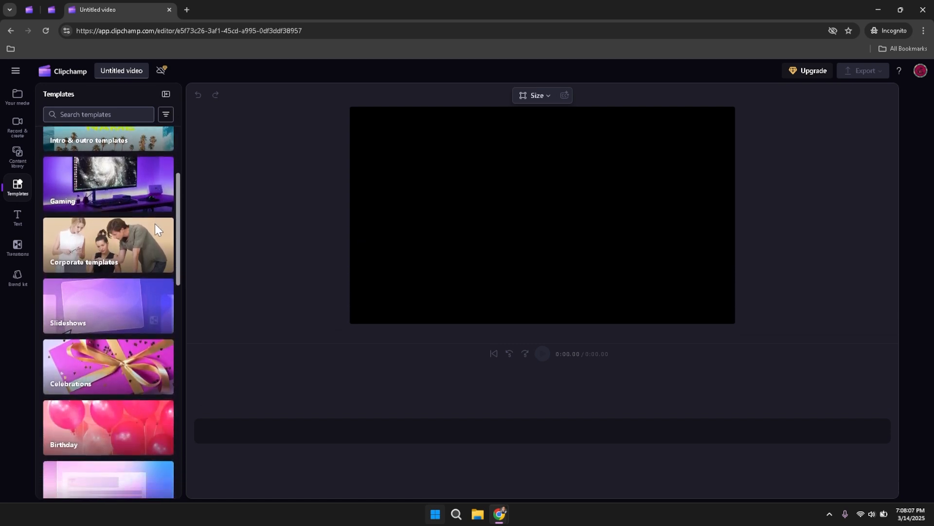
pyautogui.scroll(-3, 155, 236)
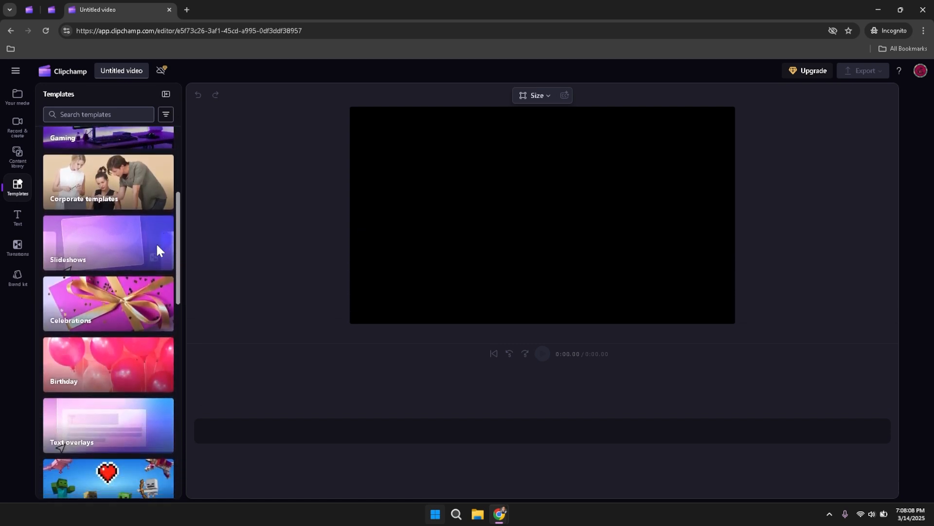
pyautogui.scroll(-3, 161, 272)
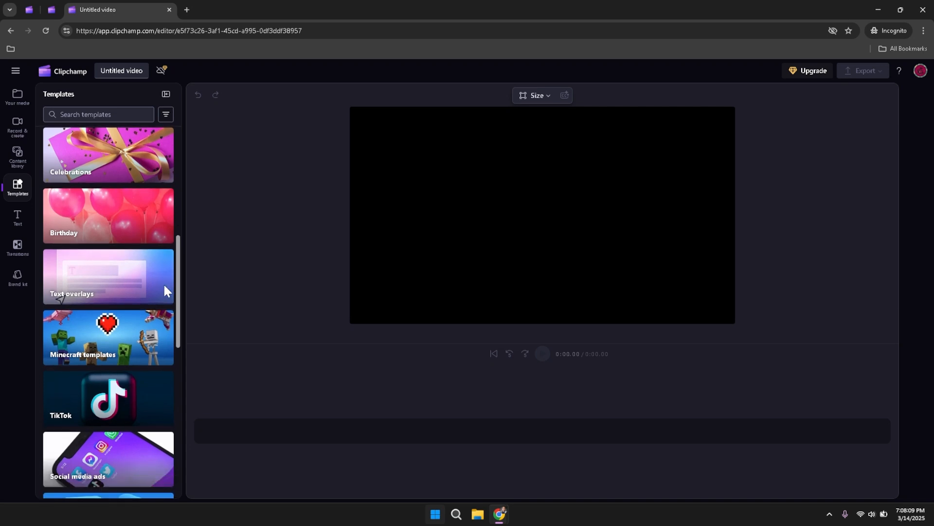
pyautogui.scroll(1, 166, 279)
pyautogui.scroll(8, 167, 273)
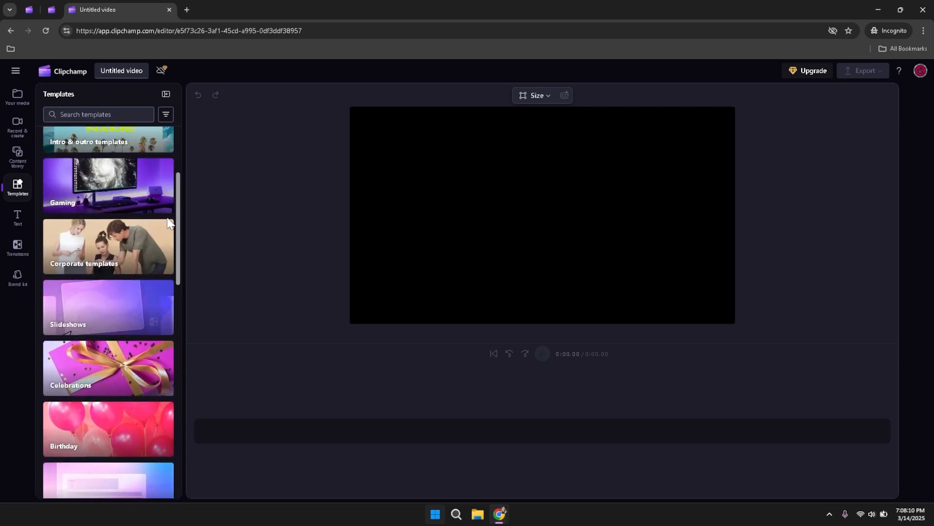
pyautogui.scroll(-3, 166, 185)
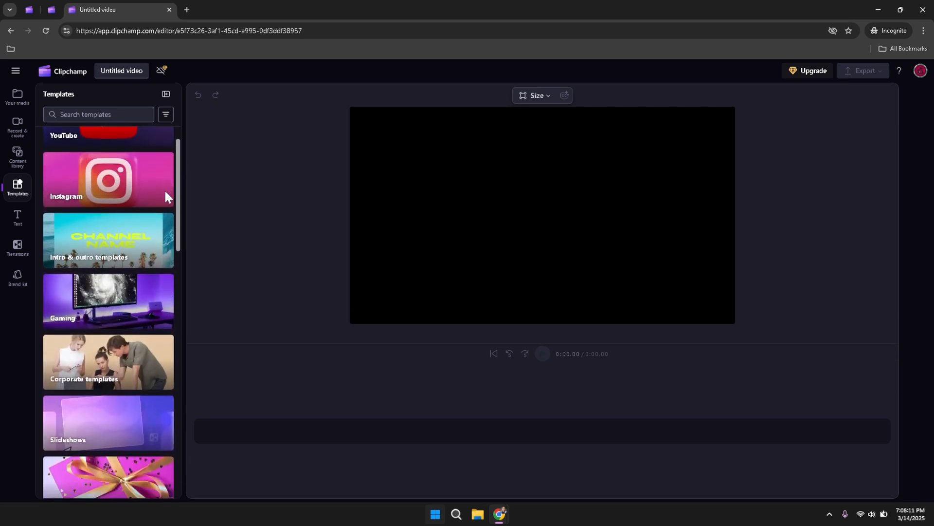
pyautogui.scroll(-4, 164, 219)
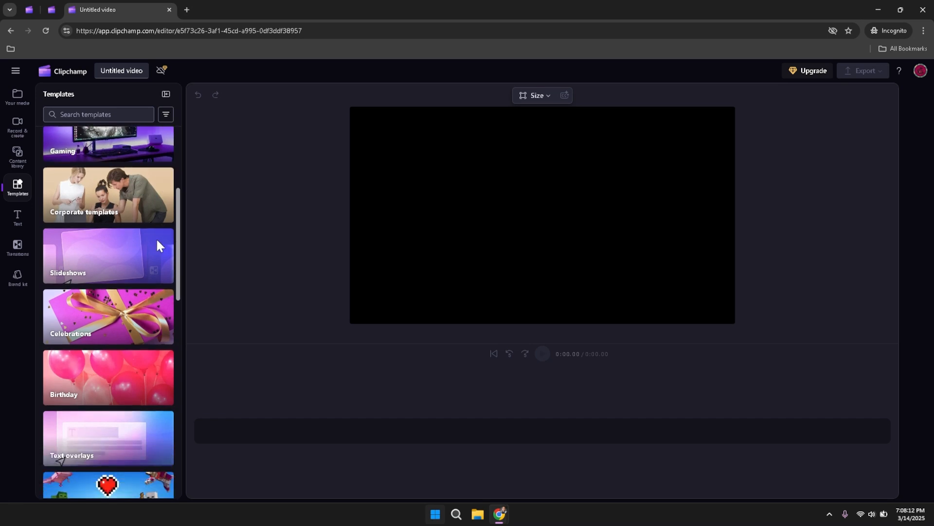
pyautogui.scroll(-2, 161, 275)
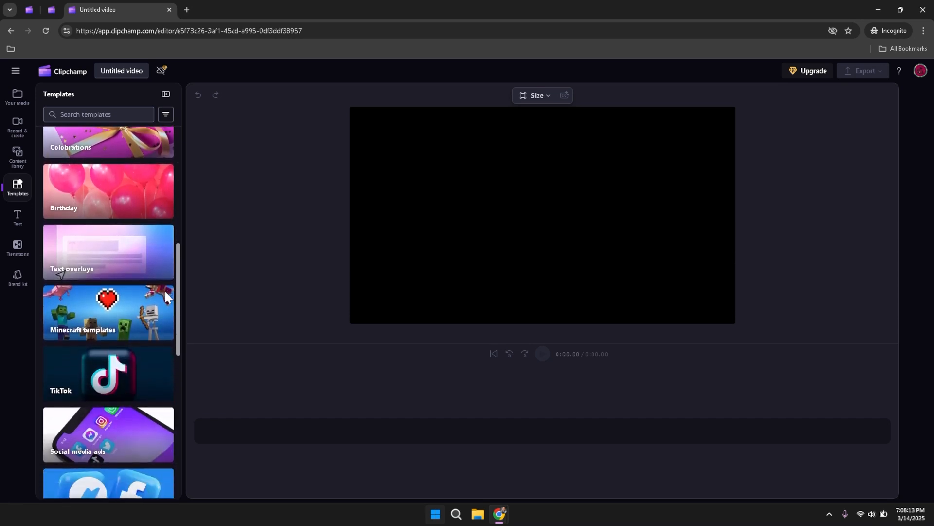
pyautogui.scroll(1, 164, 289)
pyautogui.scroll(3, 166, 269)
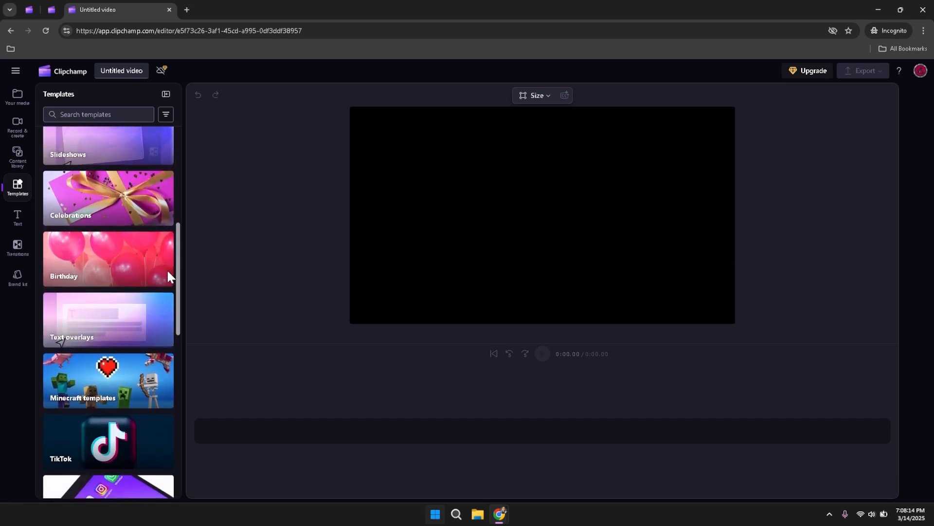
pyautogui.scroll(5, 177, 249)
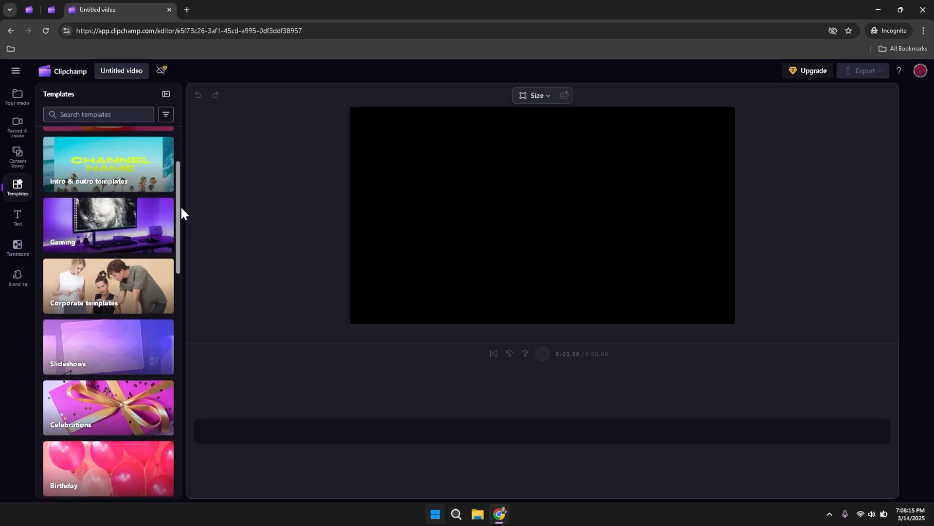
pyautogui.moveTo(180, 188); pyautogui.dragTo(183, 138)
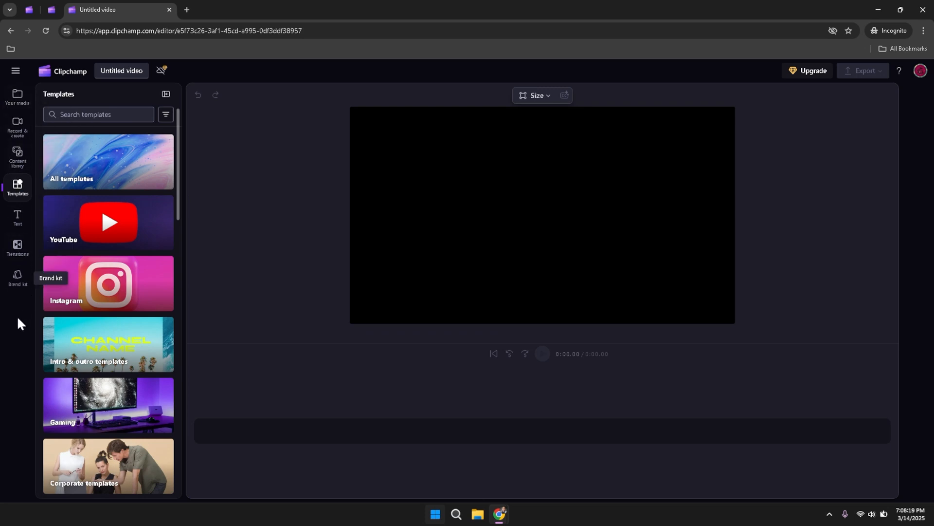
pyautogui.click(15, 73)
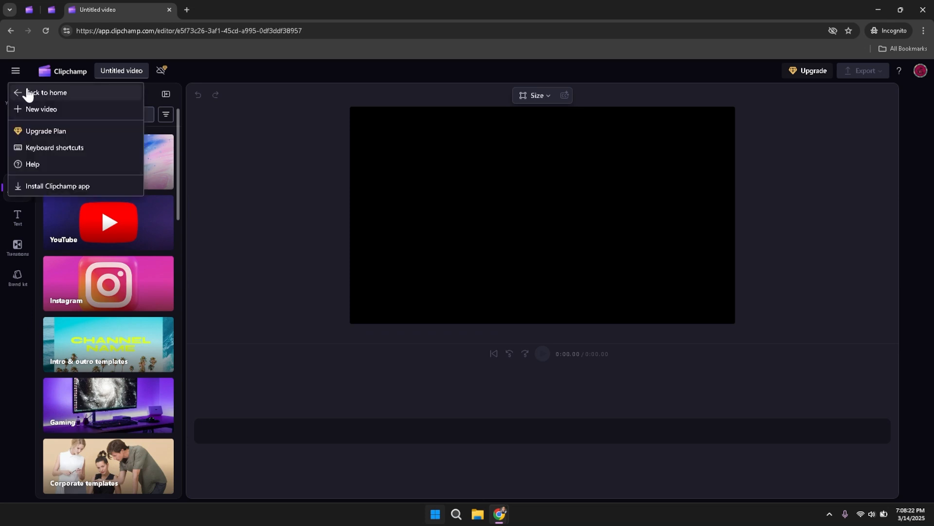
pyautogui.click(28, 93)
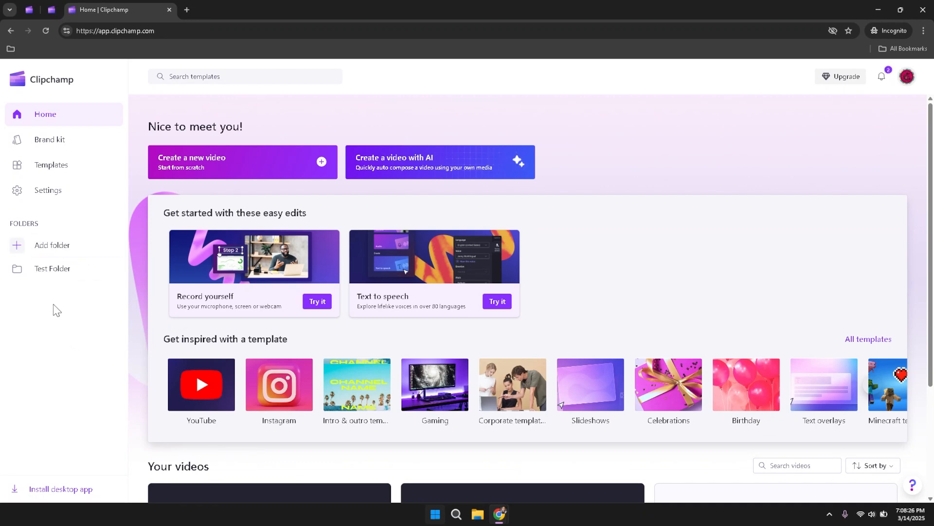
# Step: Create another folder named "Sample Folder"
pyautogui.click(43, 248)
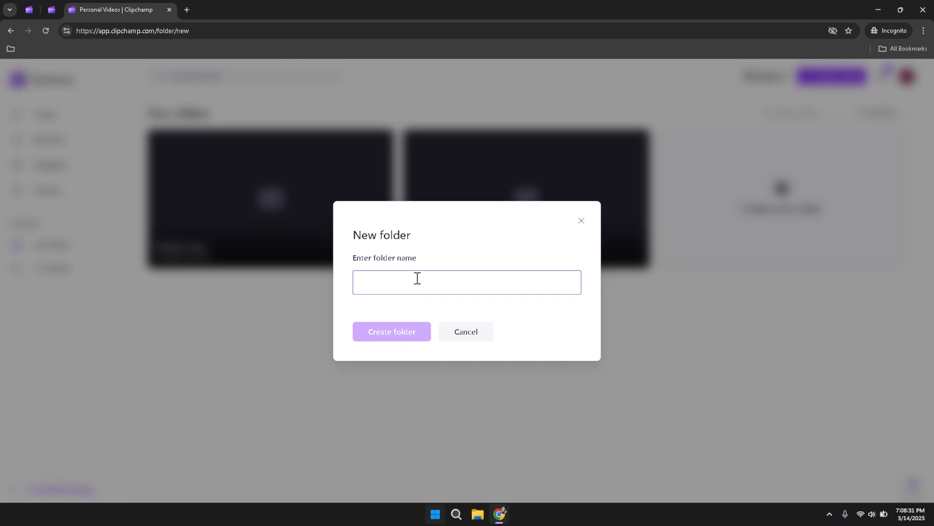
pyautogui.write('Sam')
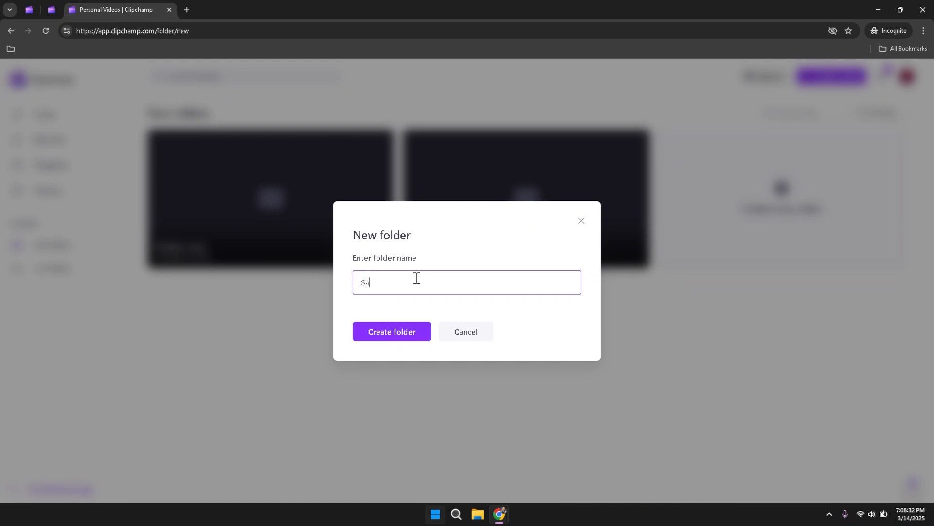
pyautogui.write('ple Folder')
pyautogui.click(386, 333)
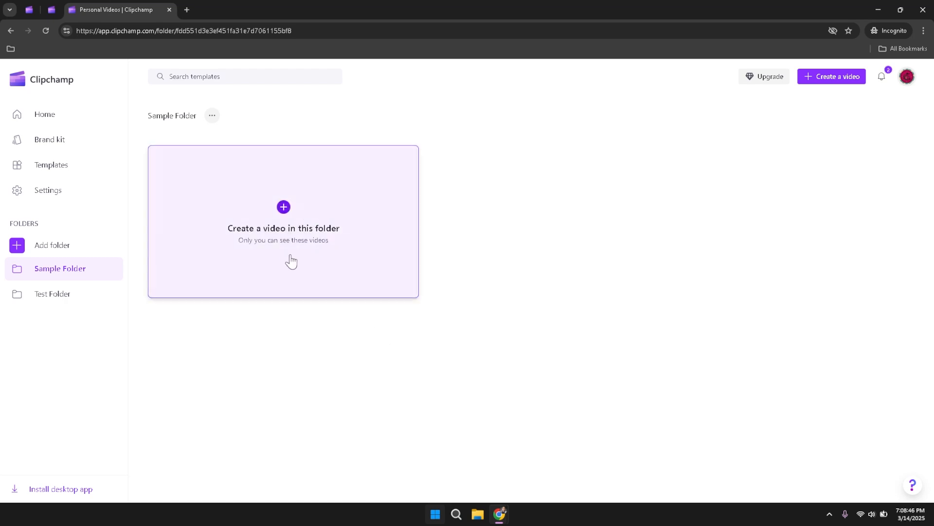
# Step: Return to the home page and start another new video from scratch
pyautogui.click(73, 119)
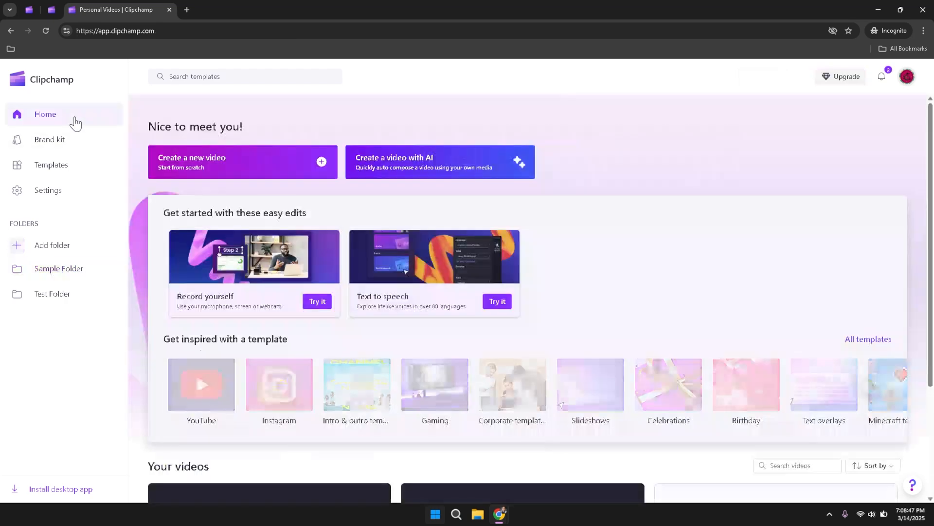
pyautogui.click(243, 165)
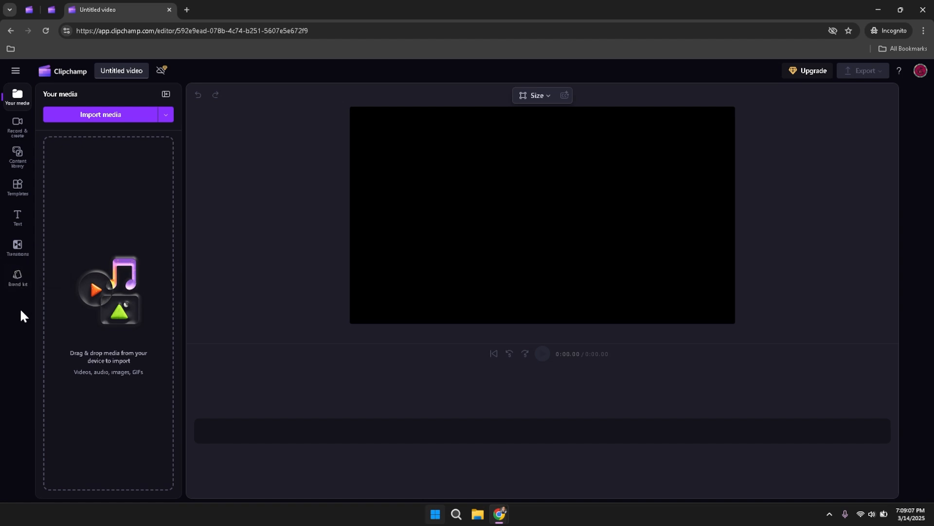
# Step: Look over the editor's main options and rename the untitled video as "Sample Video Project"
pyautogui.click(15, 73)
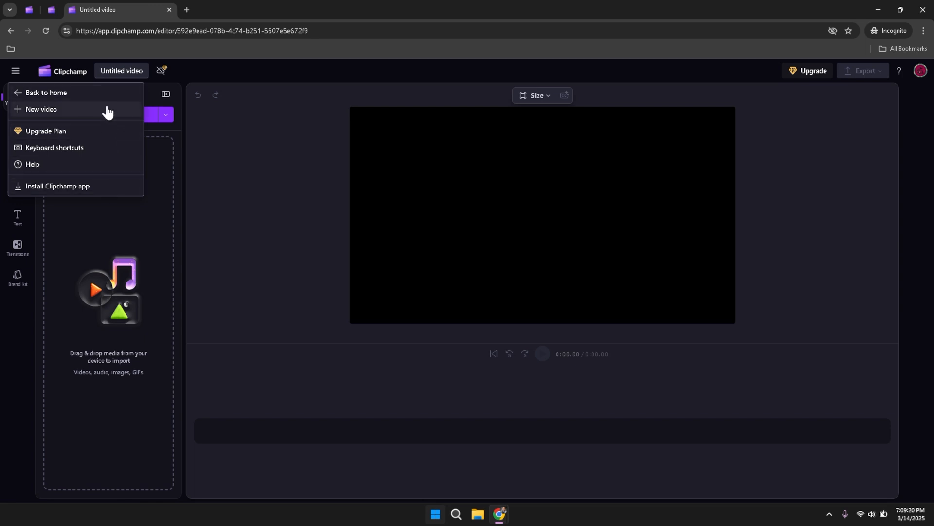
pyautogui.click(207, 73)
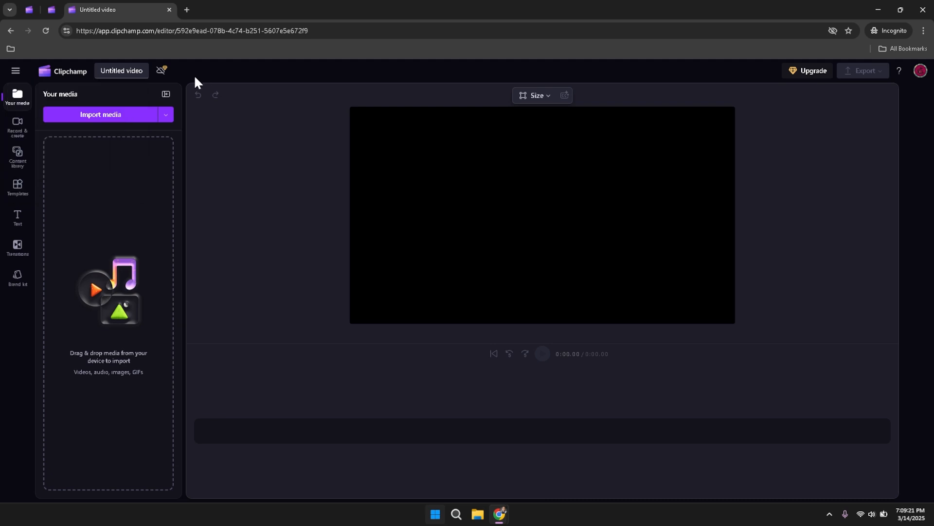
pyautogui.click(119, 73)
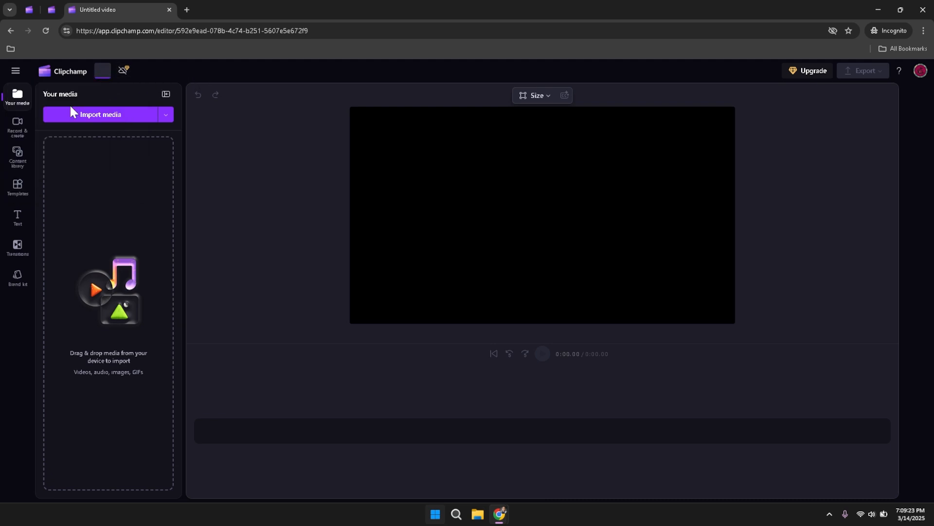
pyautogui.write('Sample Video ')
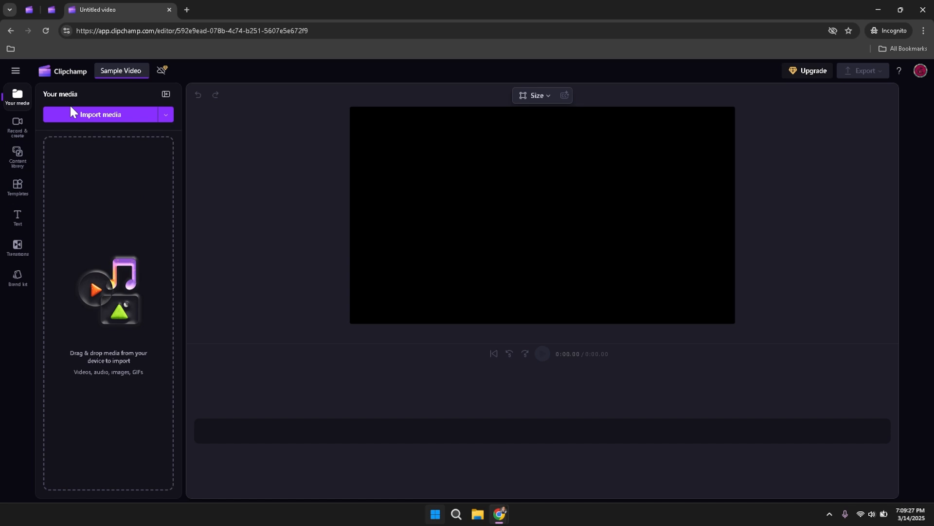
pyautogui.write('Project')
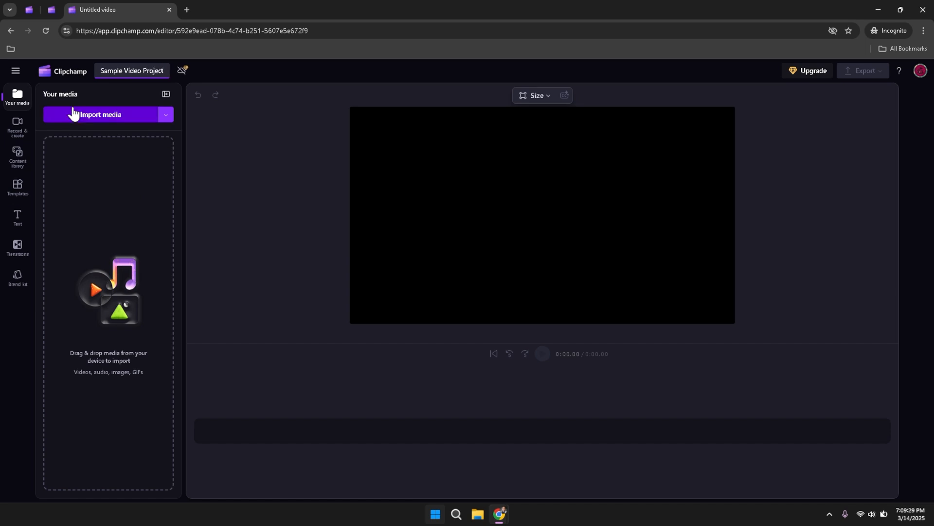
pyautogui.click(265, 73)
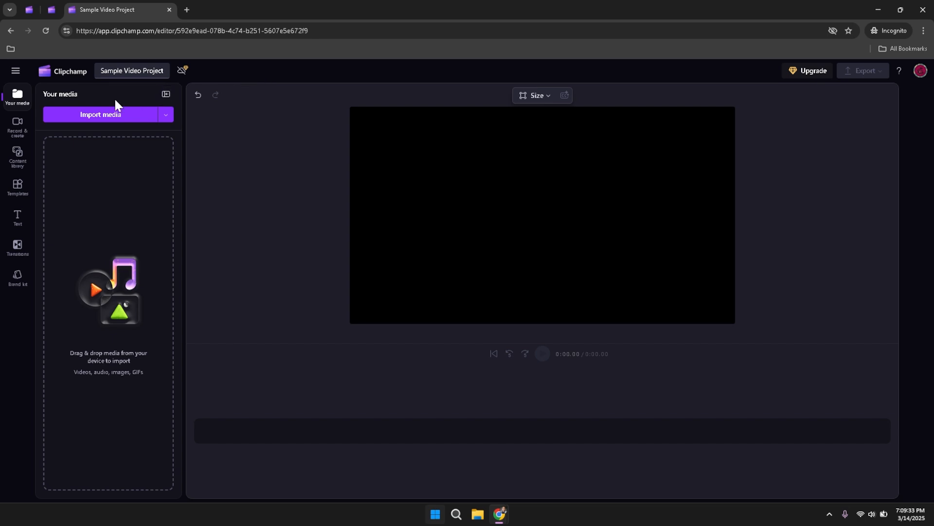
# Step: Collapse and reopen the media area, check the available import sources, and view the record and create options
pyautogui.click(19, 107)
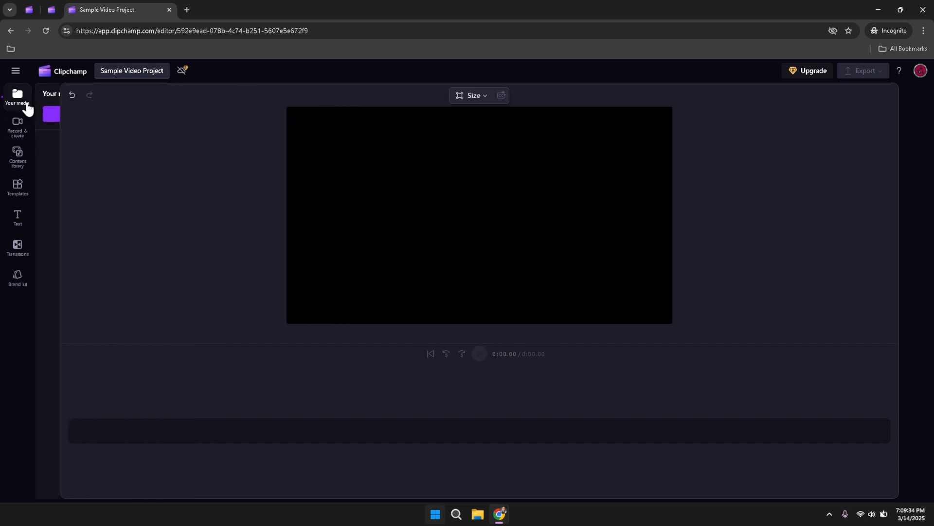
pyautogui.click(13, 110)
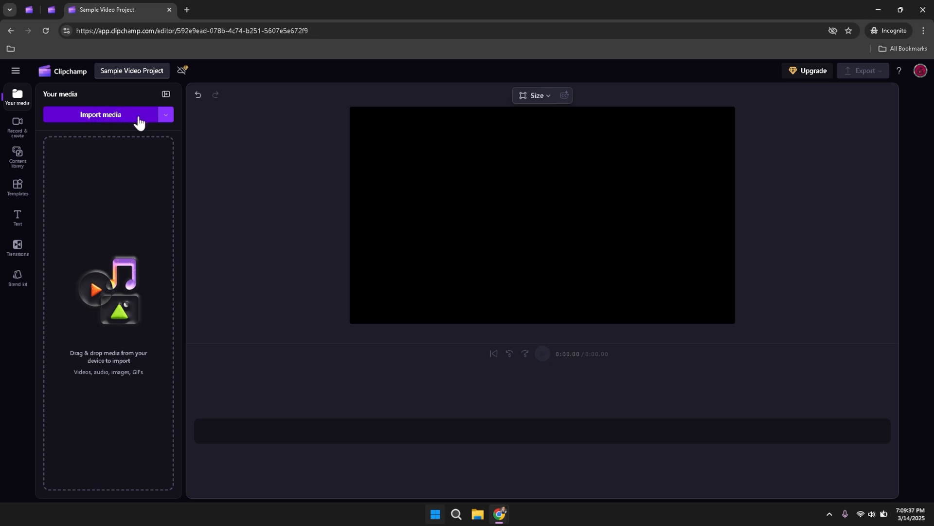
pyautogui.click(166, 116)
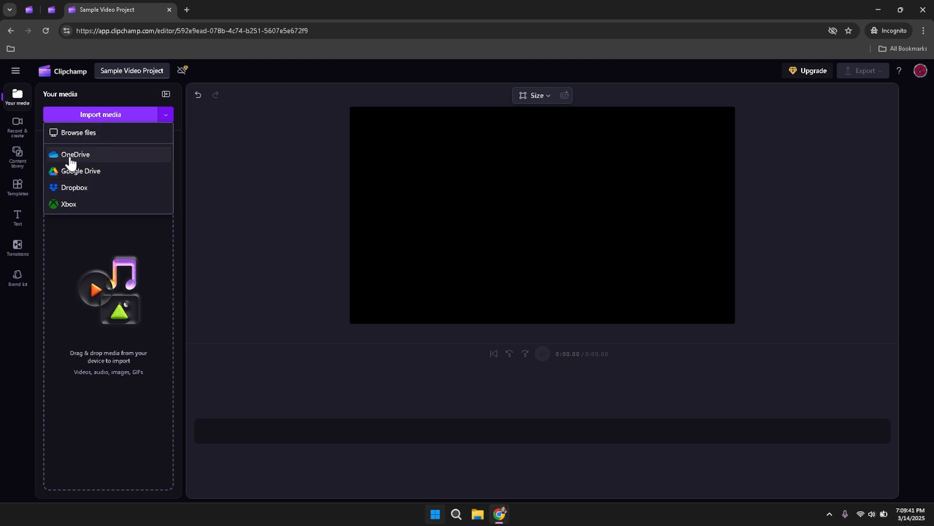
pyautogui.click(97, 232)
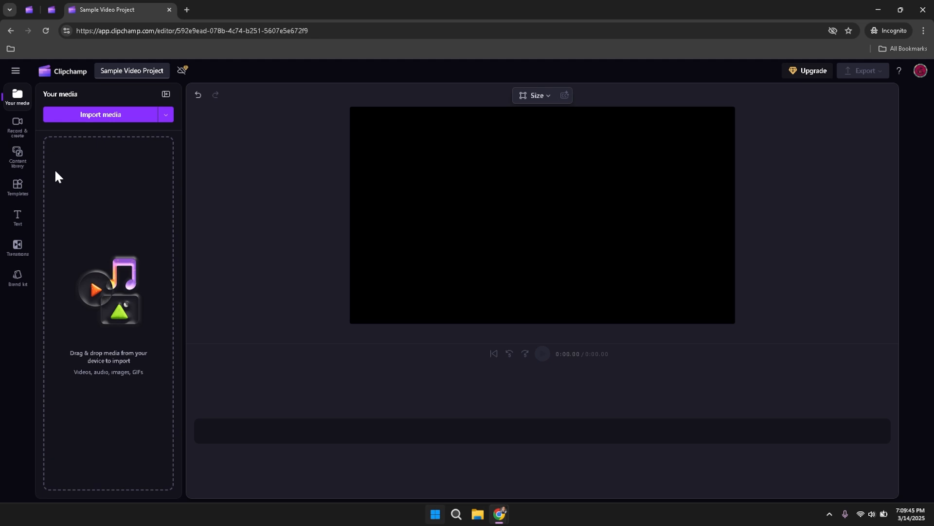
pyautogui.click(20, 137)
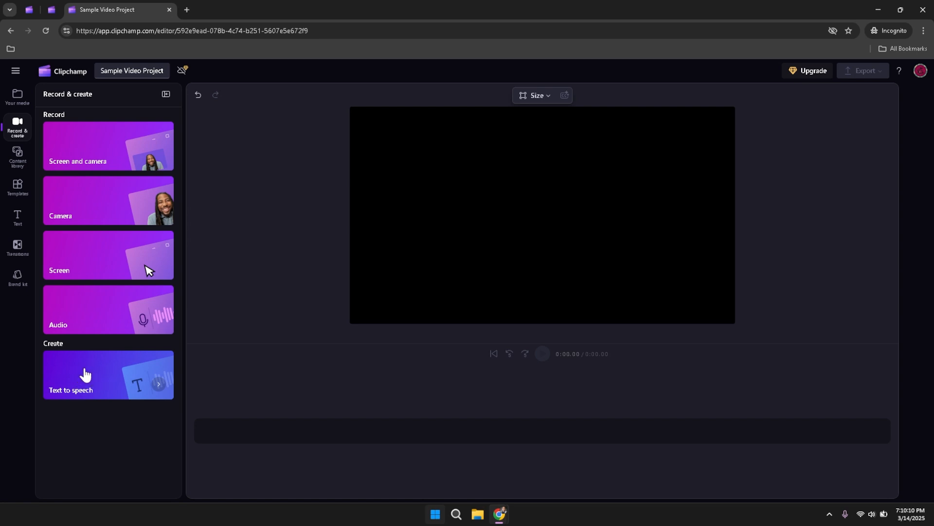
# Step: Browse the content library to the graphic overlays and add the flames overlay to the timeline
pyautogui.click(16, 157)
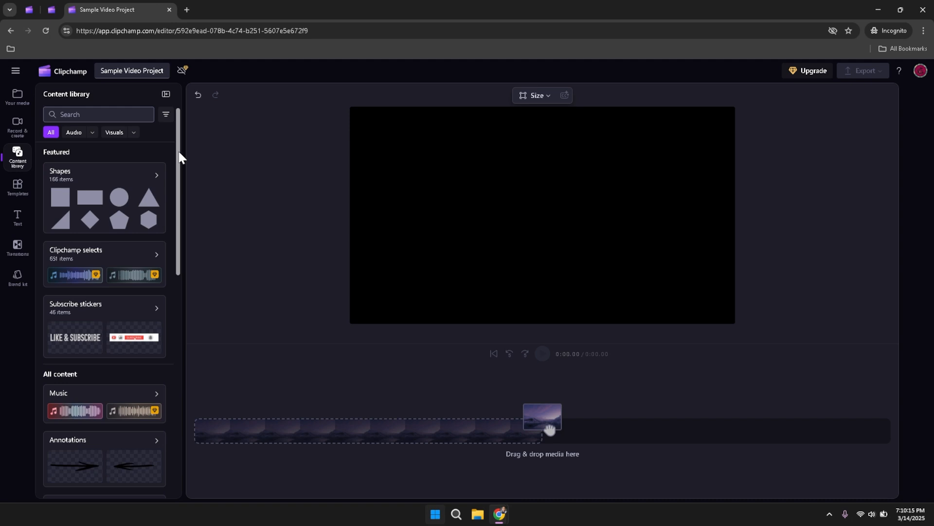
pyautogui.moveTo(179, 152); pyautogui.dragTo(179, 150)
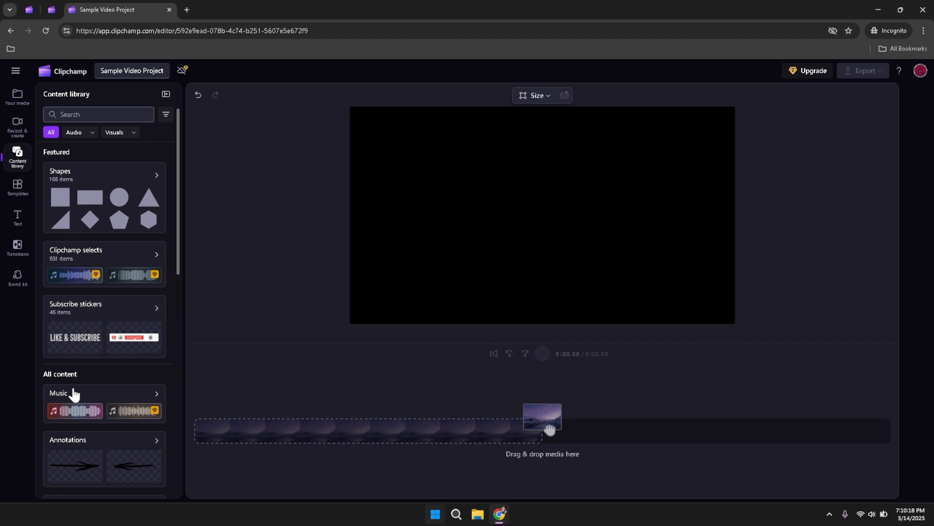
pyautogui.moveTo(71, 201)
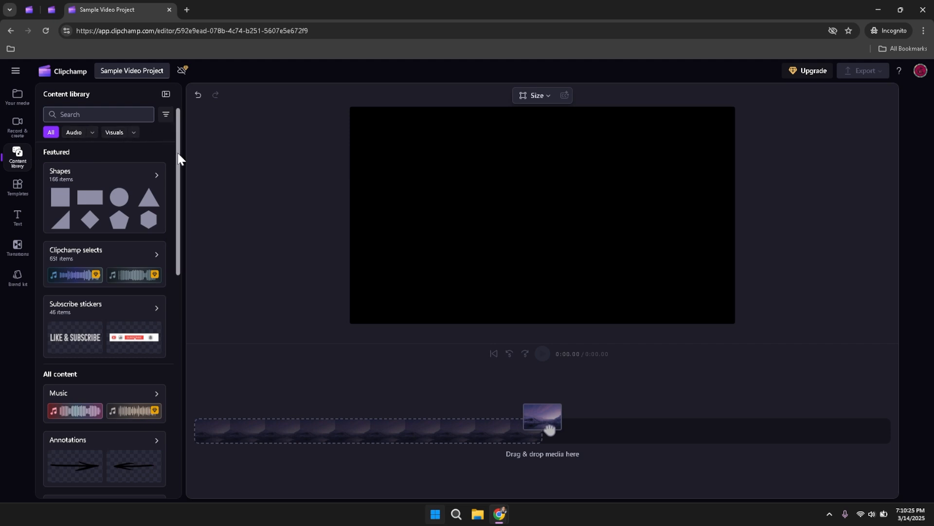
pyautogui.moveTo(180, 156); pyautogui.dragTo(164, 374)
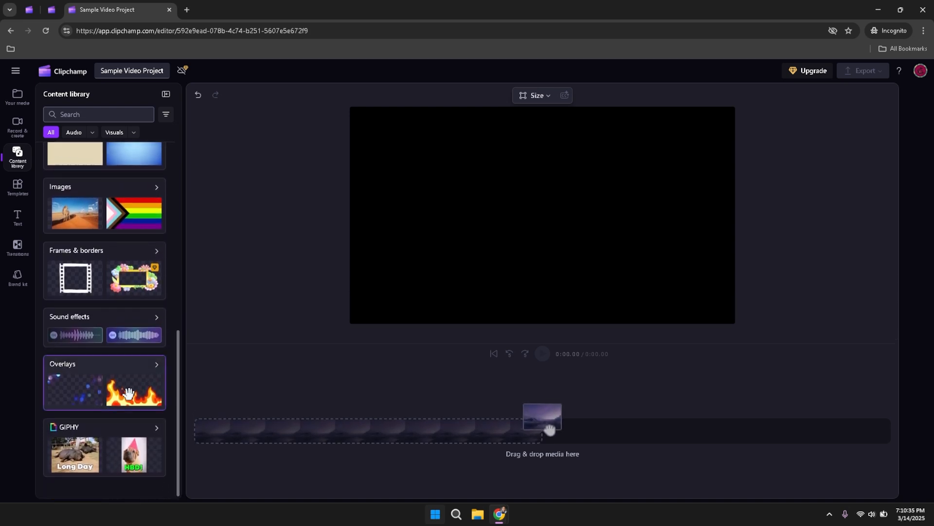
pyautogui.click(128, 394)
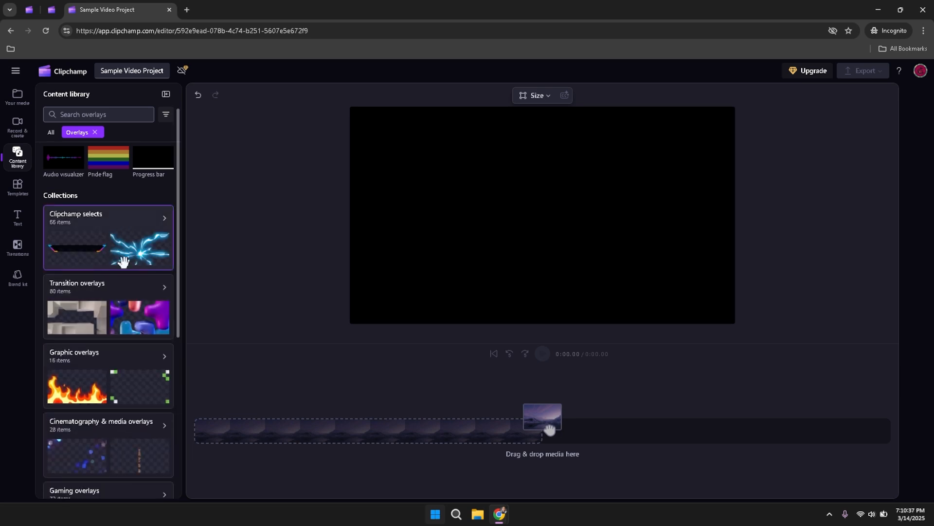
pyautogui.click(95, 380)
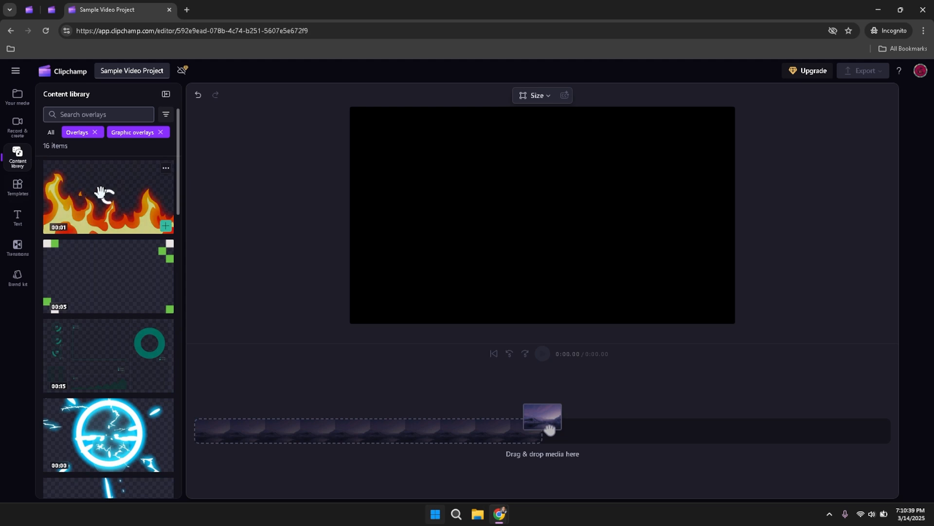
pyautogui.moveTo(550, 428); pyautogui.dragTo(500, 185)
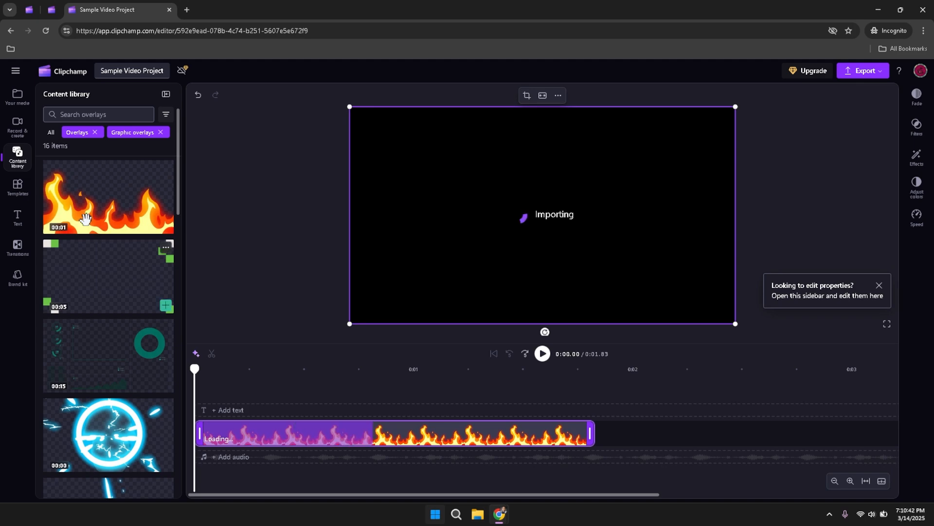
# Step: Shrink the flames overlay to about two thirds of the frame's width and move it to the lower-left area of the frame
pyautogui.click(18, 184)
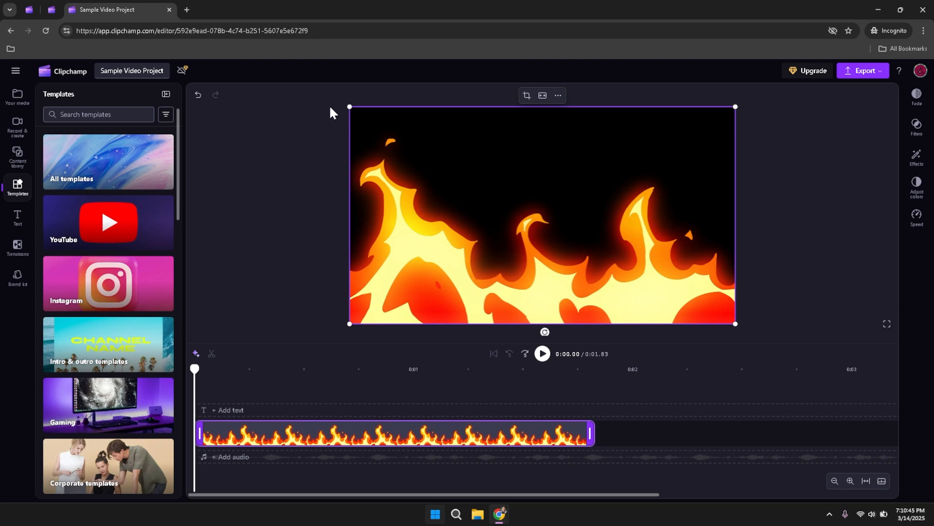
pyautogui.moveTo(350, 107); pyautogui.dragTo(475, 181)
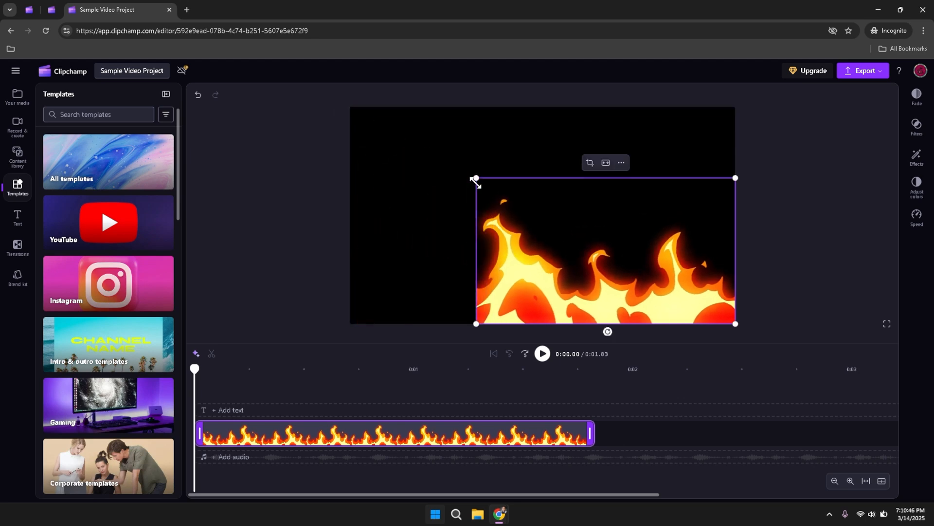
pyautogui.moveTo(548, 220); pyautogui.dragTo(440, 233)
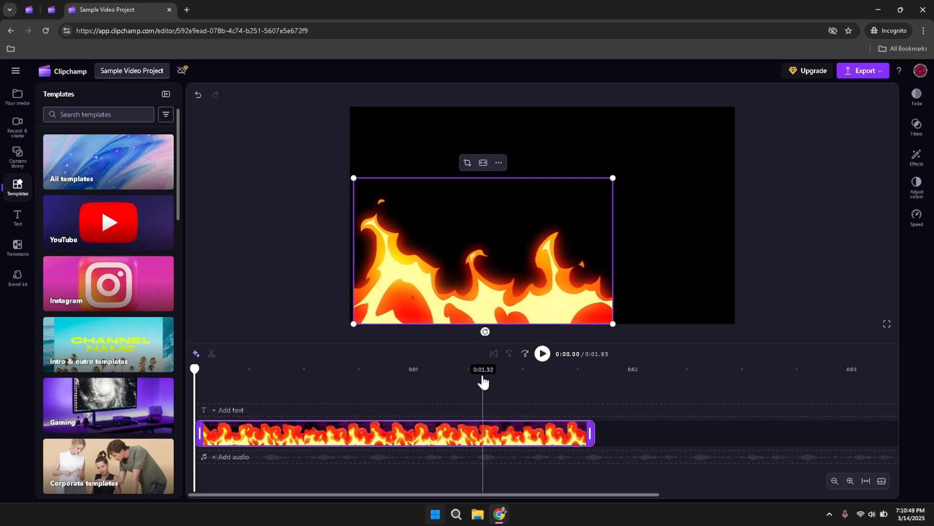
# Step: Preview the flames clip at several points along the timeline, leaving the playhead at 0:01.28
pyautogui.click(325, 384)
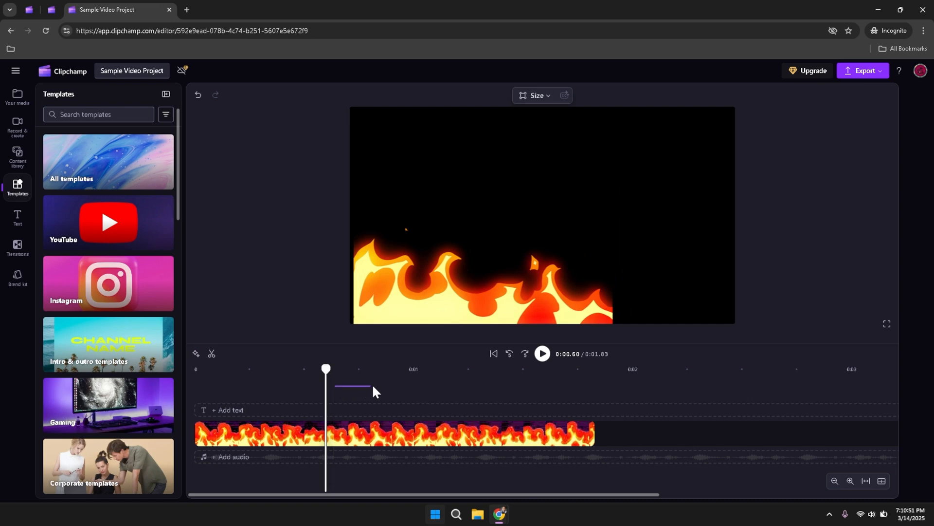
pyautogui.click(401, 383)
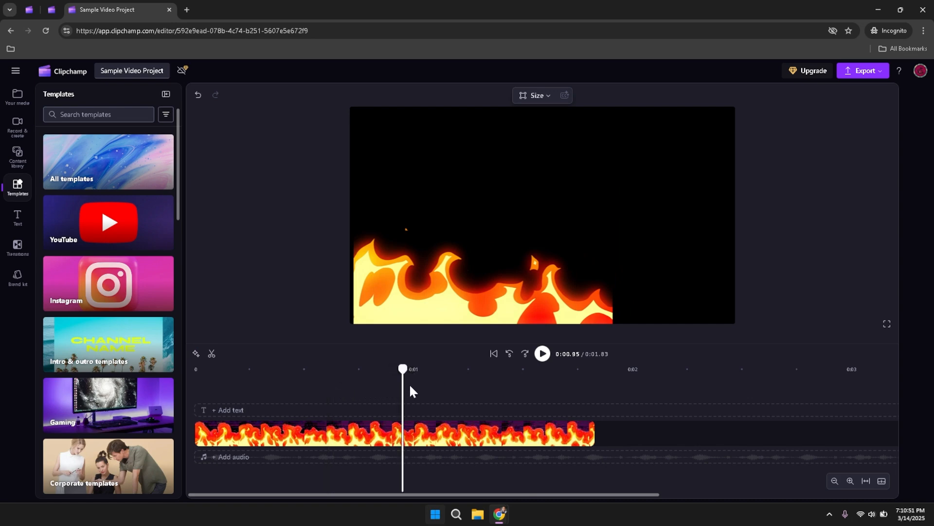
pyautogui.click(476, 382)
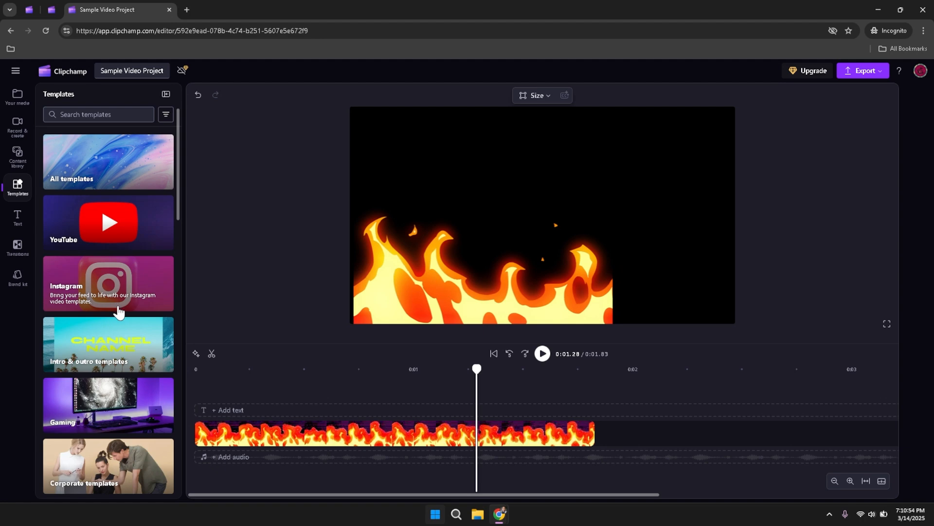
# Step: Examine the template categories, text styles and titles, transitions, and brand kit options for logos, colors and fonts
pyautogui.scroll(-5, 119, 312)
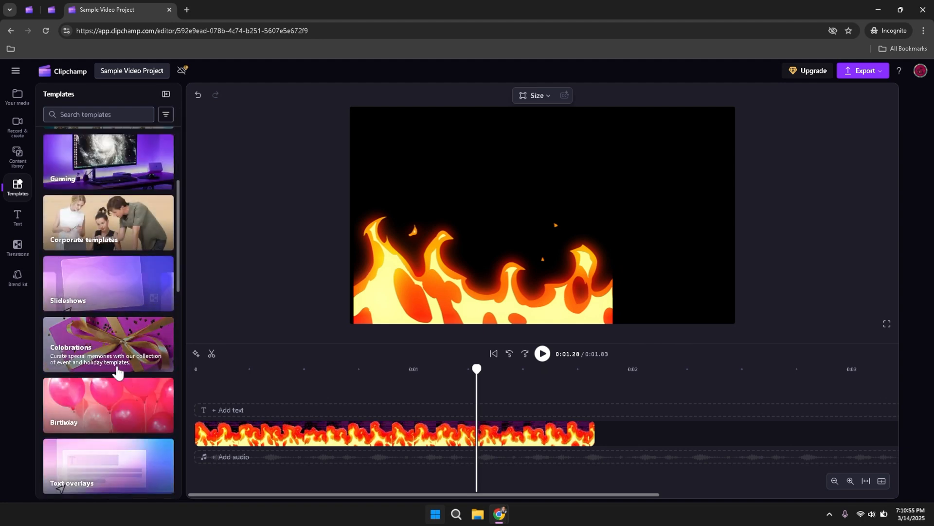
pyautogui.scroll(-2, 115, 404)
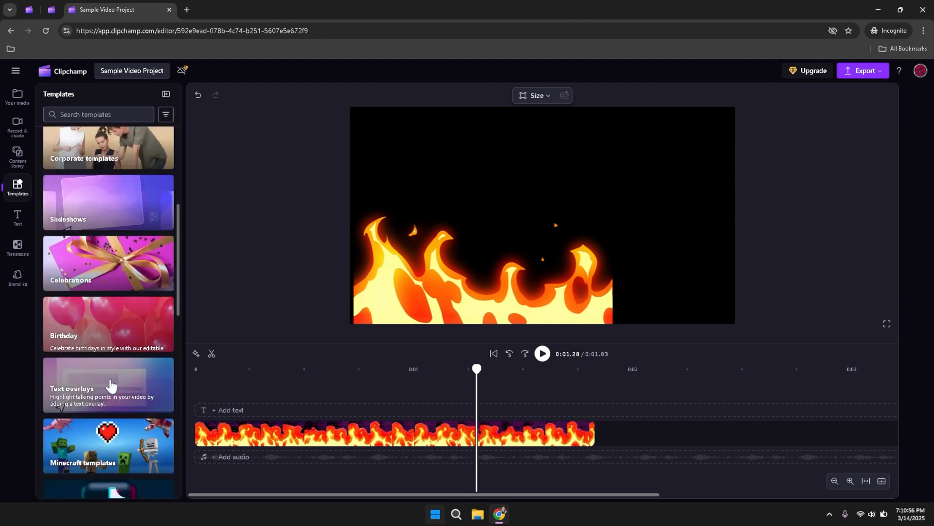
pyautogui.scroll(2, 111, 384)
pyautogui.click(25, 218)
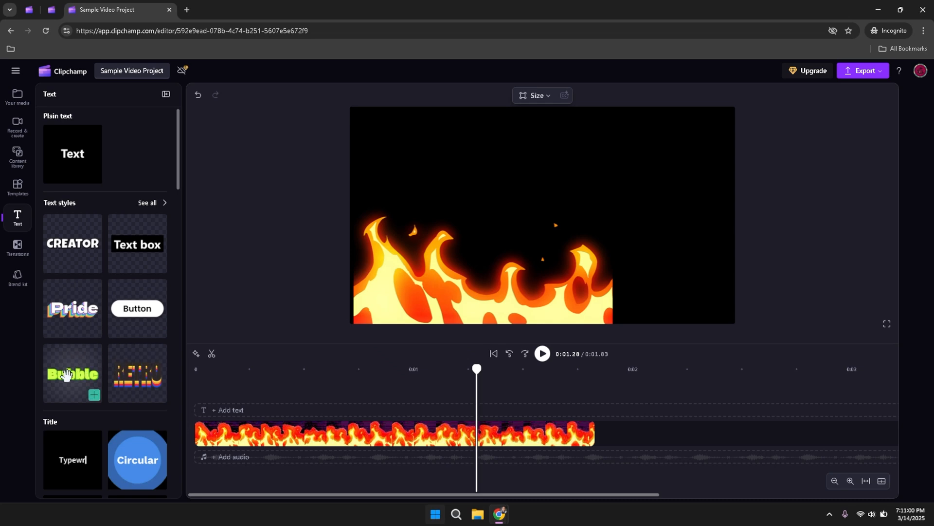
pyautogui.scroll(-2, 123, 373)
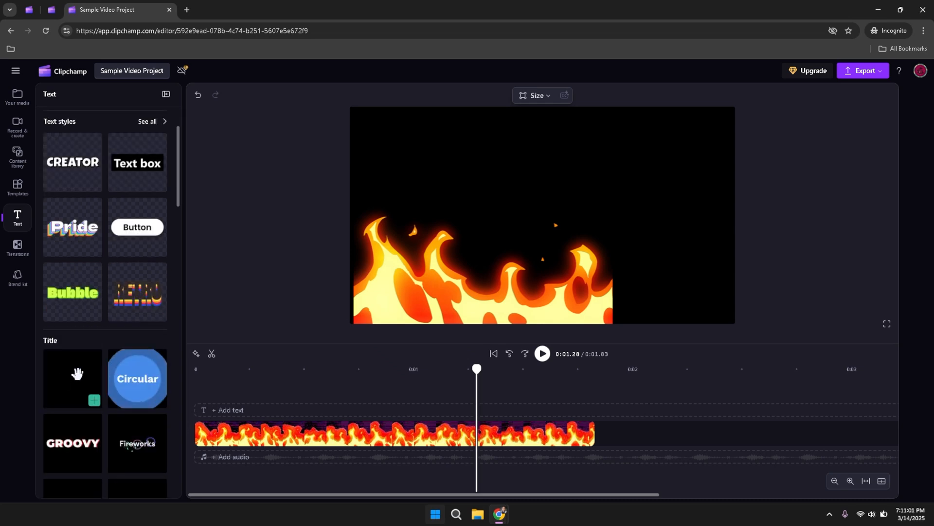
pyautogui.scroll(-2, 97, 412)
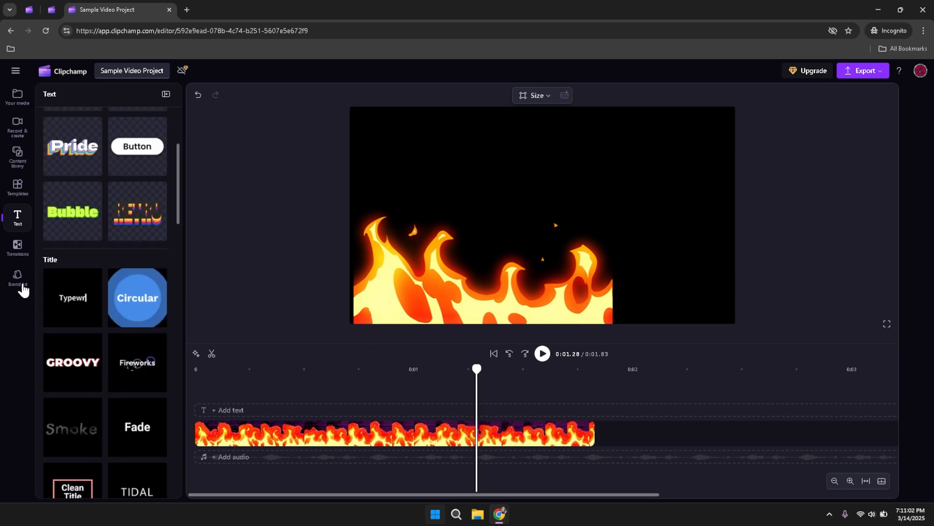
pyautogui.click(18, 247)
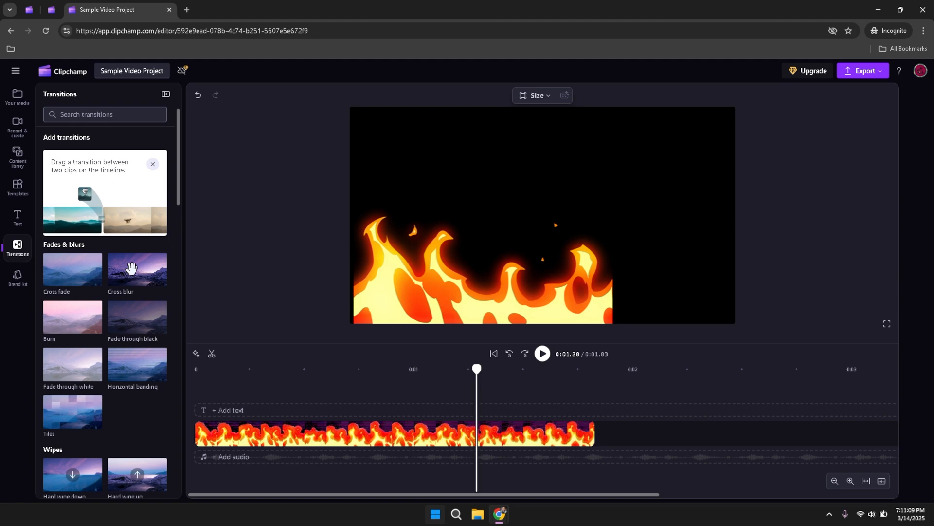
pyautogui.click(17, 277)
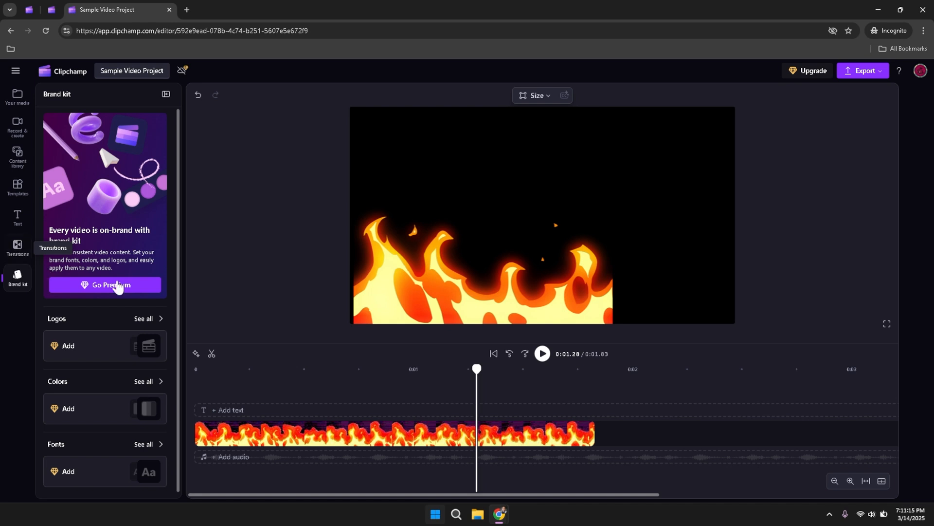
pyautogui.scroll(-1, 164, 319)
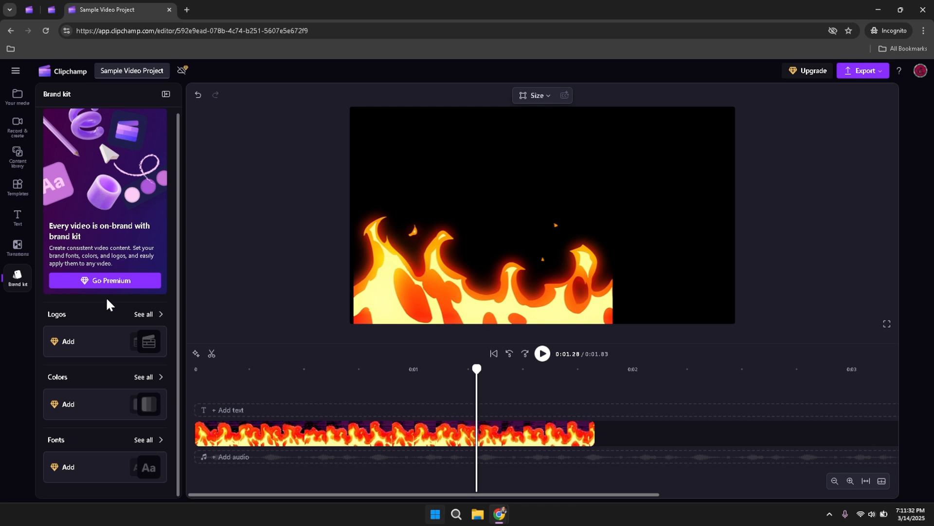
# Step: Shrink the flames overlay to about a third of the frame's width and align it with the frame's lower-left corner
pyautogui.click(358, 232)
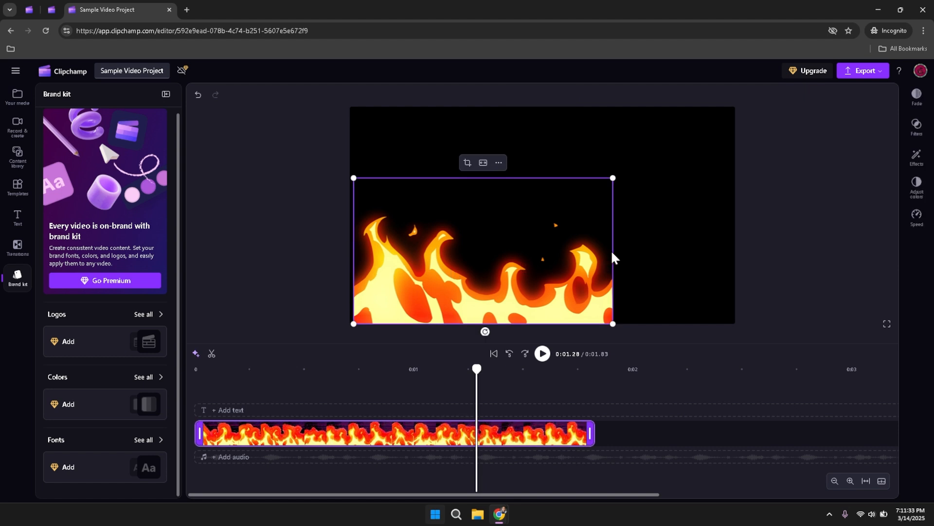
pyautogui.moveTo(611, 177); pyautogui.dragTo(475, 256)
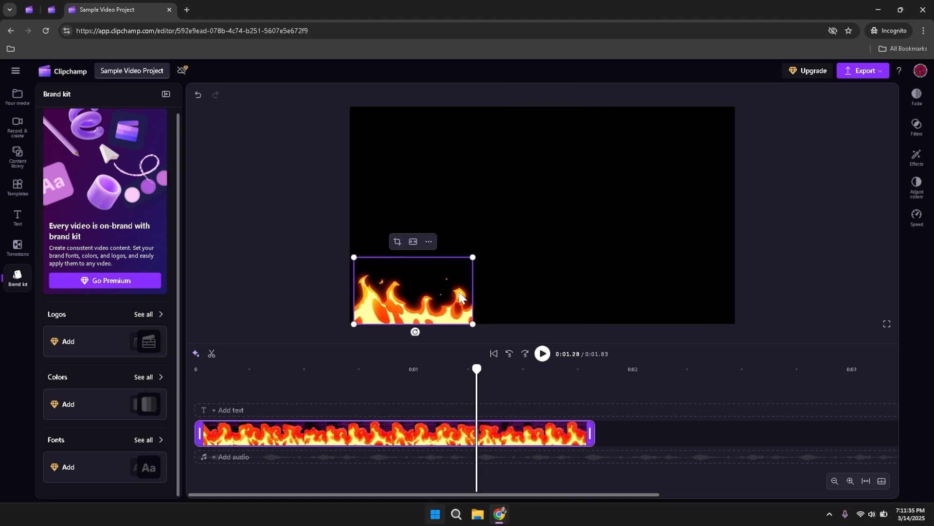
pyautogui.moveTo(443, 289)
pyautogui.mouseDown()
pyautogui.moveTo(545, 288)
pyautogui.moveTo(434, 291)
pyautogui.mouseUp()
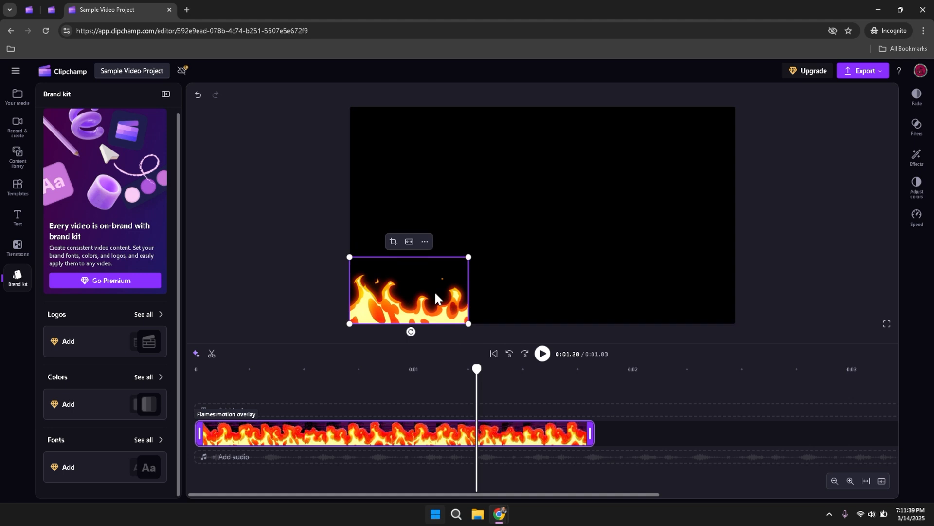
# Step: Duplicate the flames overlay and move the copy to the bottom centre of the frame
pyautogui.hotkey('ctrl', 'c')
pyautogui.hotkey('ctrl', 'v')
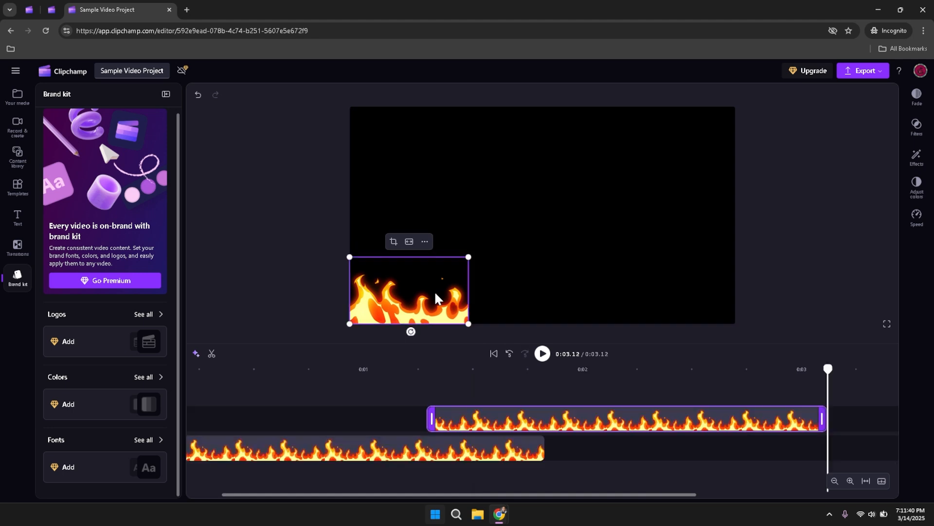
pyautogui.moveTo(452, 298)
pyautogui.mouseDown()
pyautogui.moveTo(525, 288)
pyautogui.moveTo(587, 294)
pyautogui.moveTo(452, 290)
pyautogui.mouseUp()
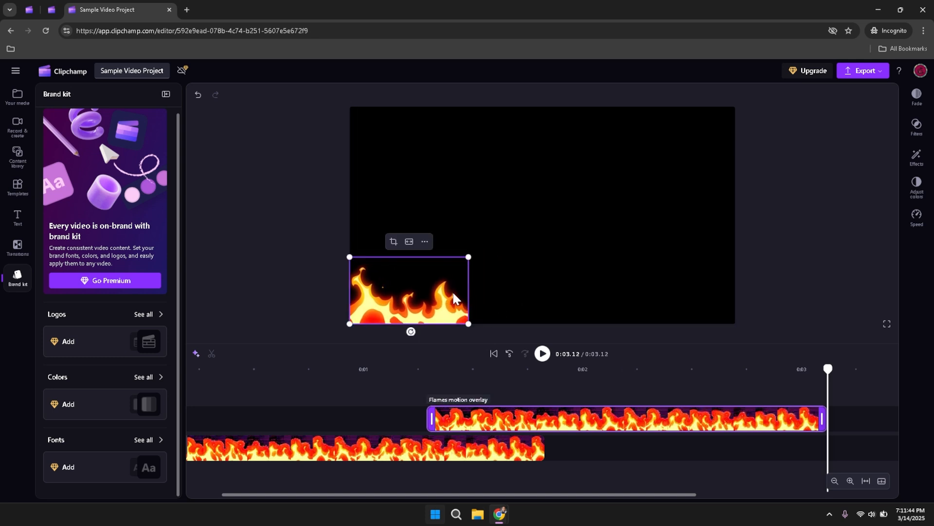
pyautogui.click(442, 457)
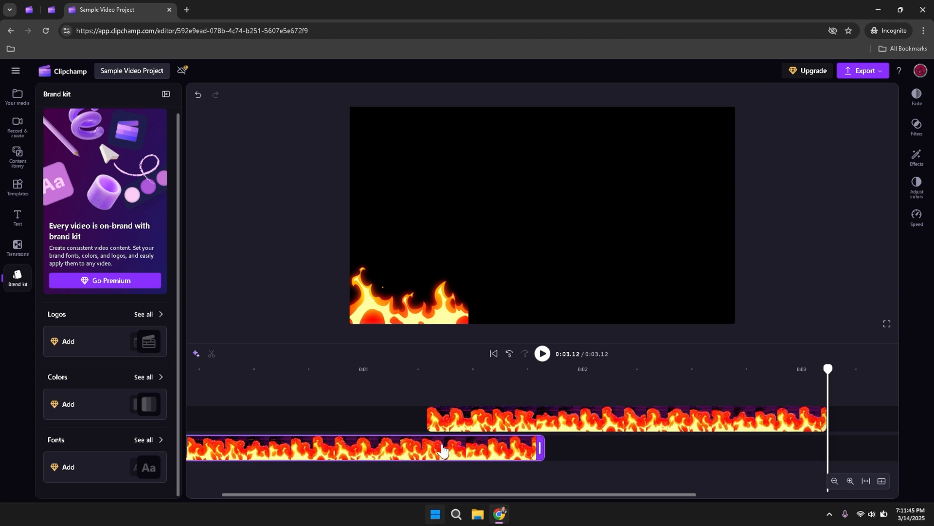
pyautogui.moveTo(440, 291); pyautogui.dragTo(554, 309)
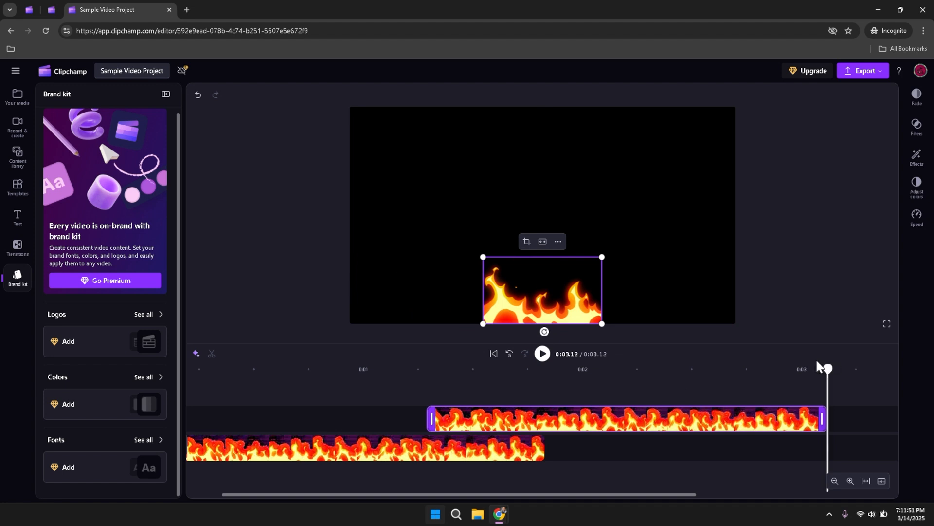
# Step: Shift the copied flames clip to end at about 0:02.01, overlapping the original, and place it beside the original flames in the frame
pyautogui.moveTo(826, 369); pyautogui.dragTo(501, 369)
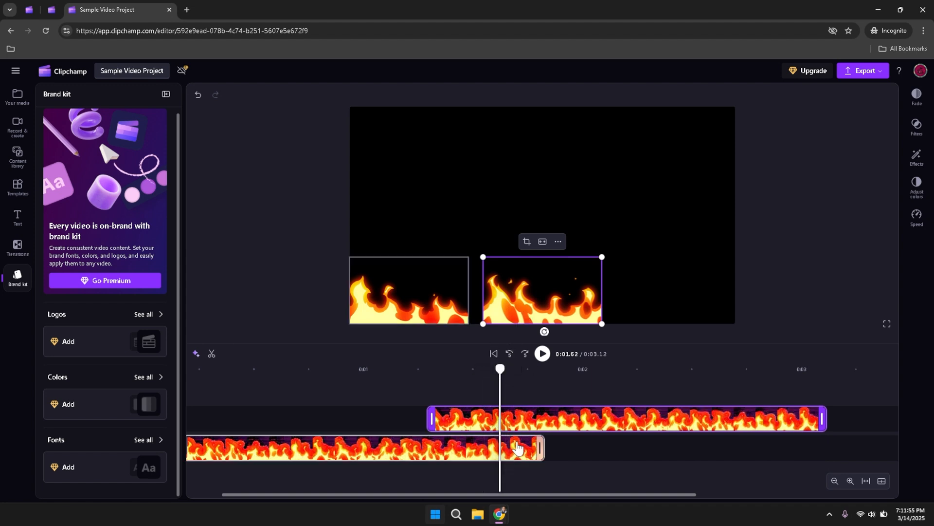
pyautogui.moveTo(559, 419); pyautogui.dragTo(330, 417)
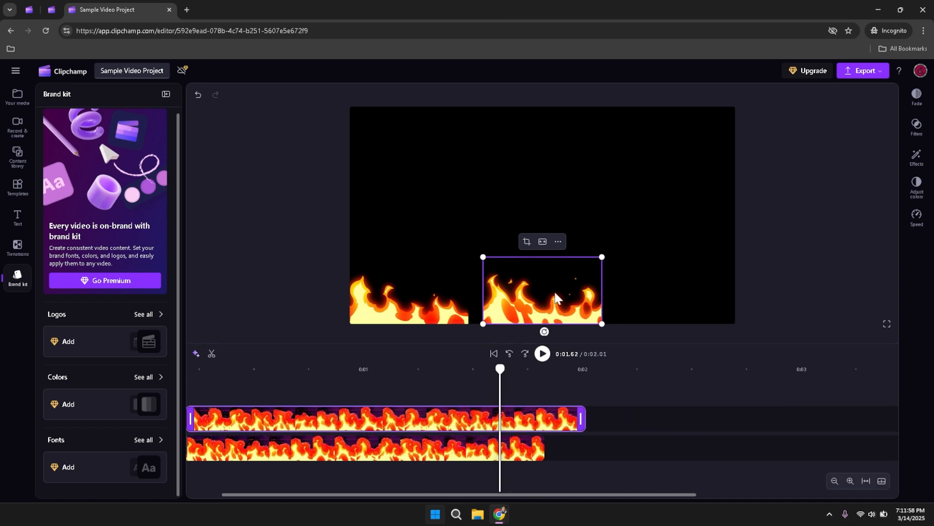
pyautogui.moveTo(555, 293)
pyautogui.mouseDown()
pyautogui.moveTo(564, 291)
pyautogui.moveTo(542, 301)
pyautogui.mouseUp()
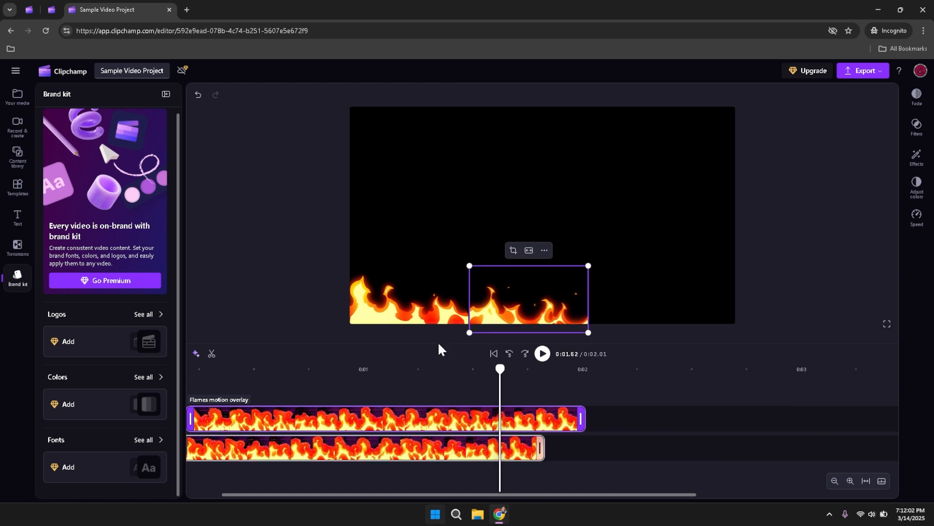
# Step: Preview both flames overlays together at earlier points on the timeline, leaving the playhead at 0:01.12 and nothing selected
pyautogui.moveTo(501, 373); pyautogui.dragTo(455, 367)
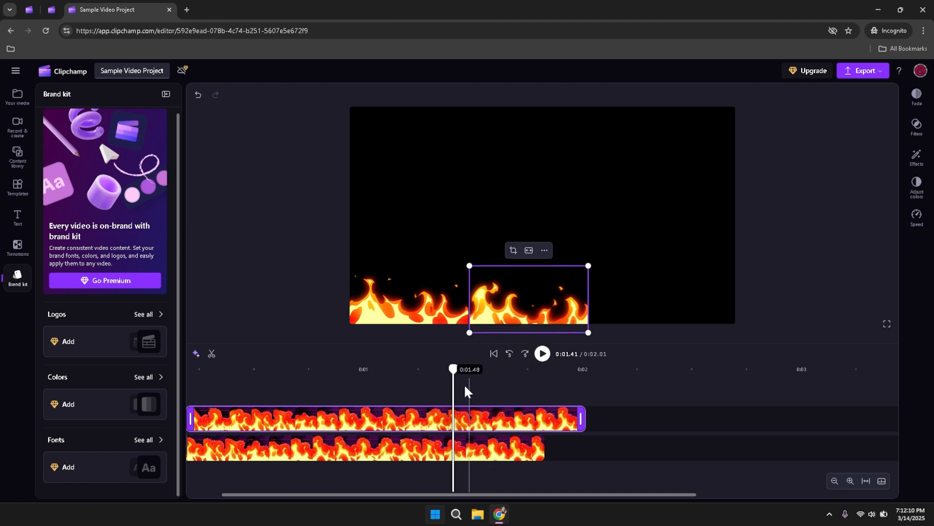
pyautogui.moveTo(453, 369); pyautogui.dragTo(390, 365)
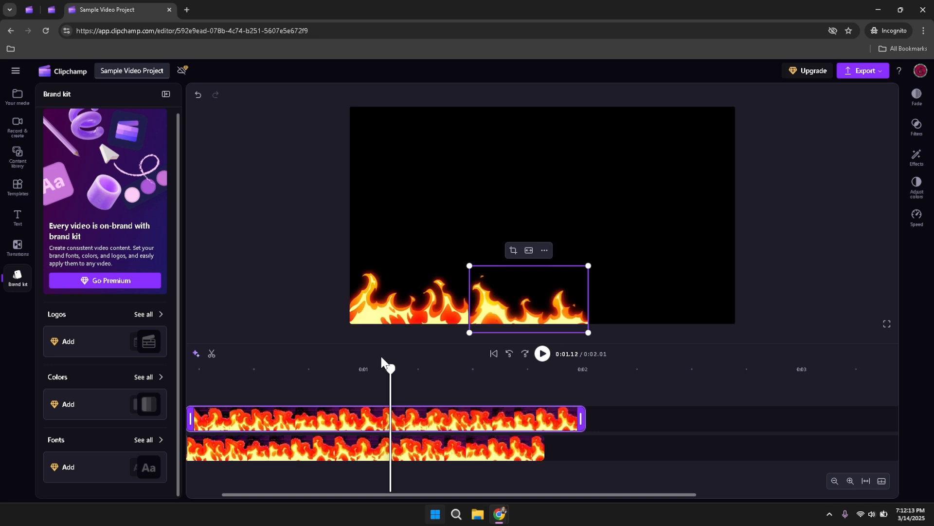
pyautogui.click(293, 284)
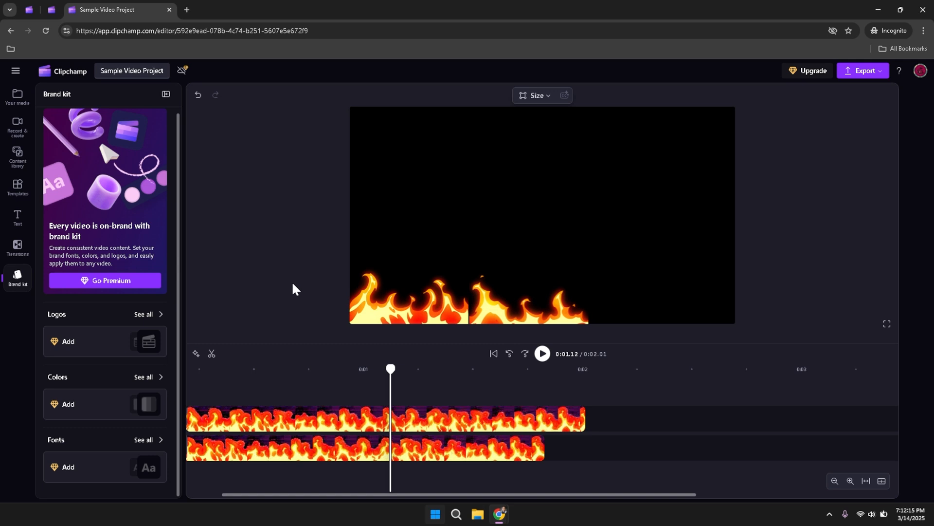
# Step: Nudge the copied flames overlay slightly left and up so that it sits flush against the original flames
pyautogui.click(492, 319)
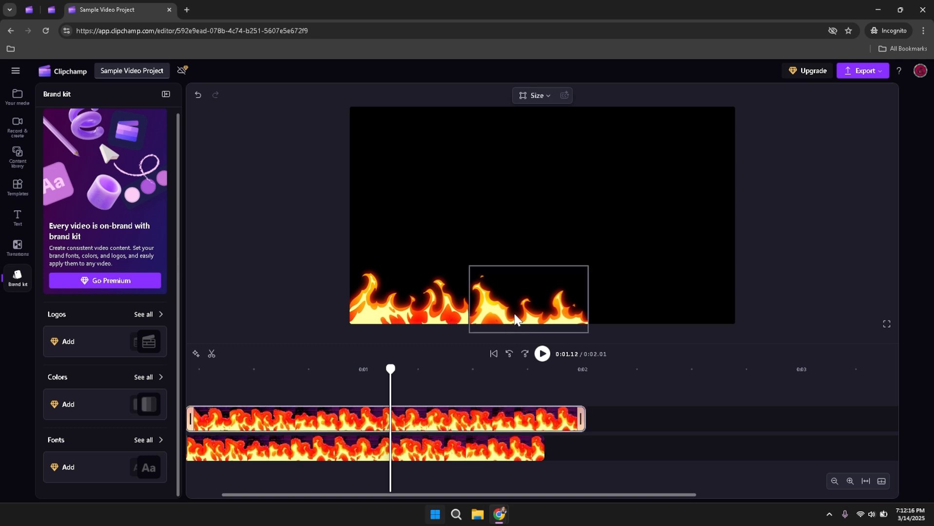
pyautogui.click(514, 319)
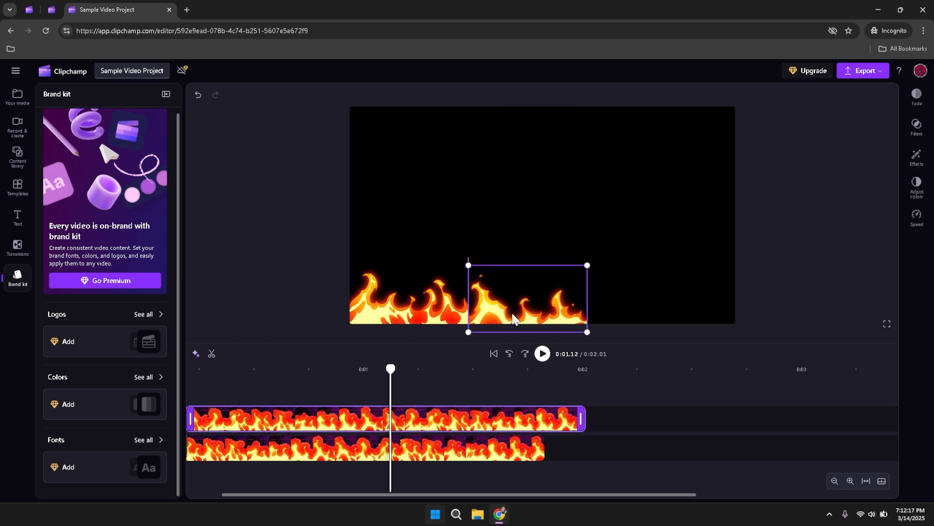
pyautogui.click(236, 324)
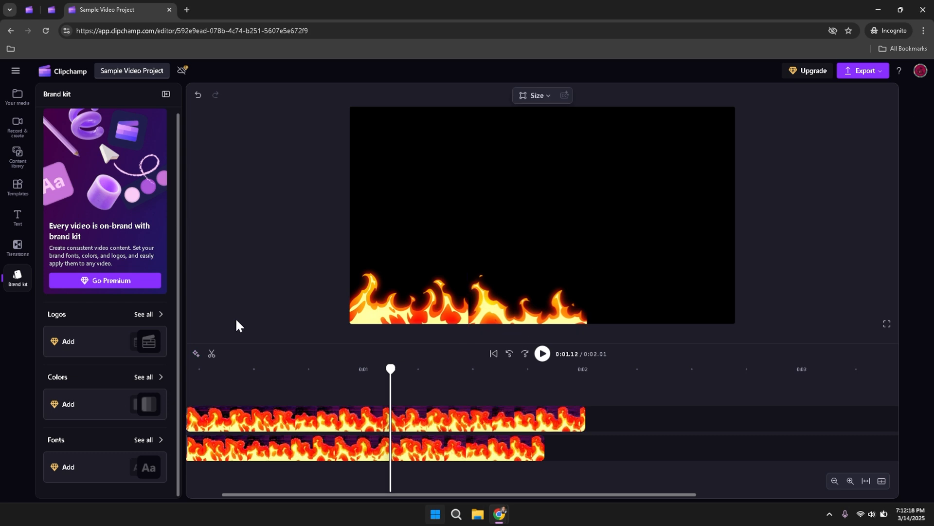
pyautogui.click(492, 313)
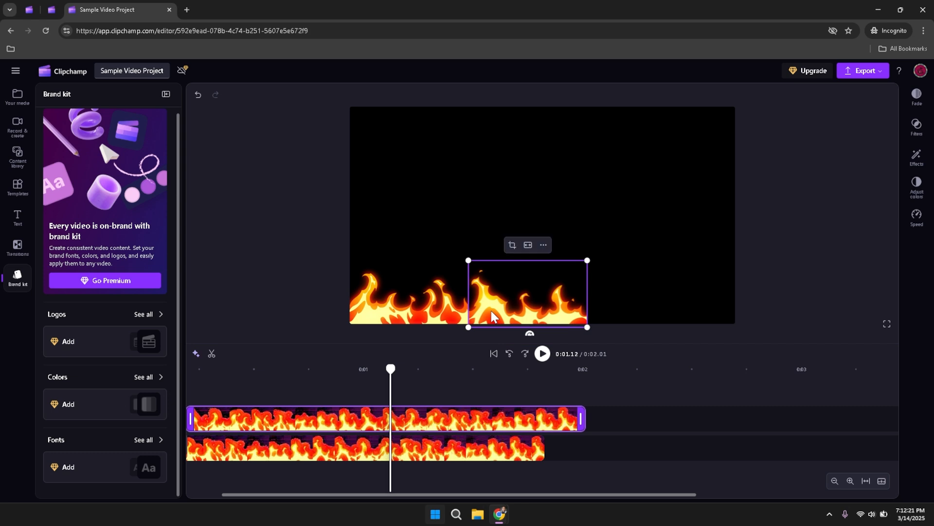
pyautogui.click(203, 302)
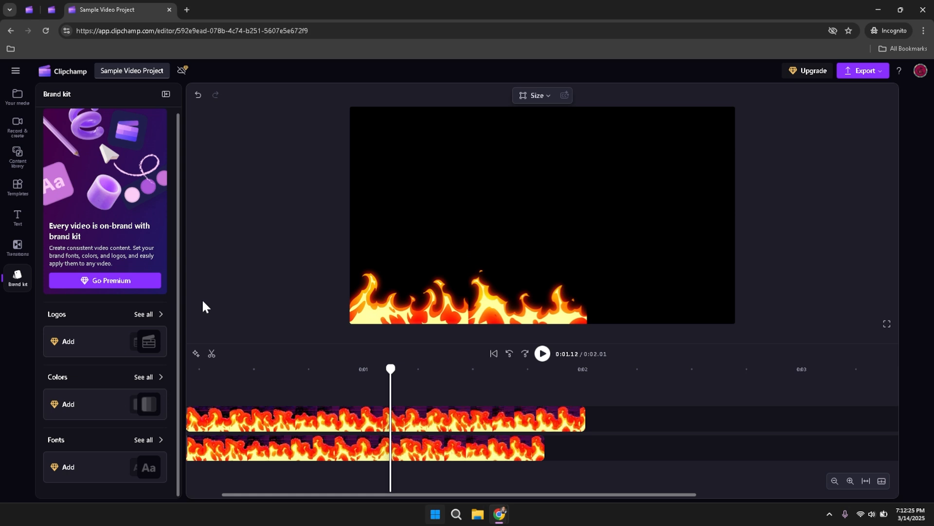
# Step: Show the media collected in this project
pyautogui.rightClick(201, 298)
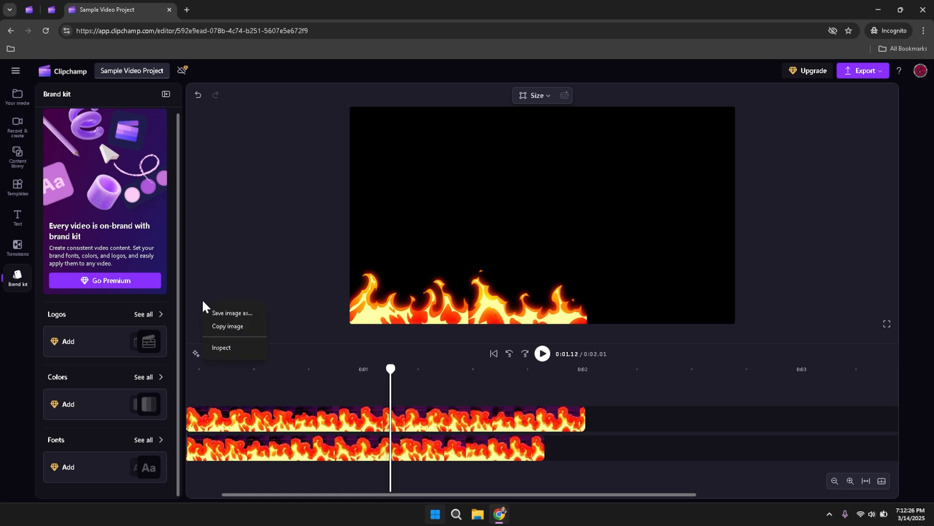
pyautogui.click(249, 267)
pyautogui.click(15, 96)
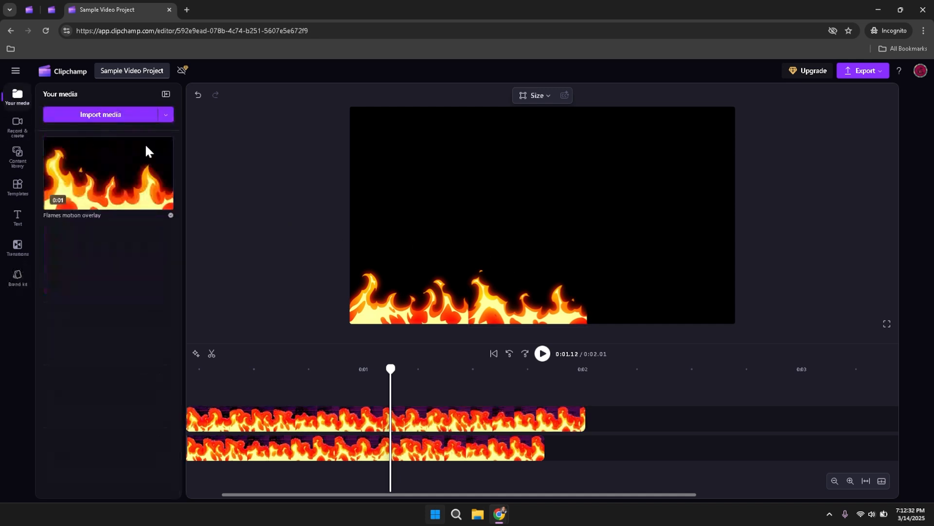